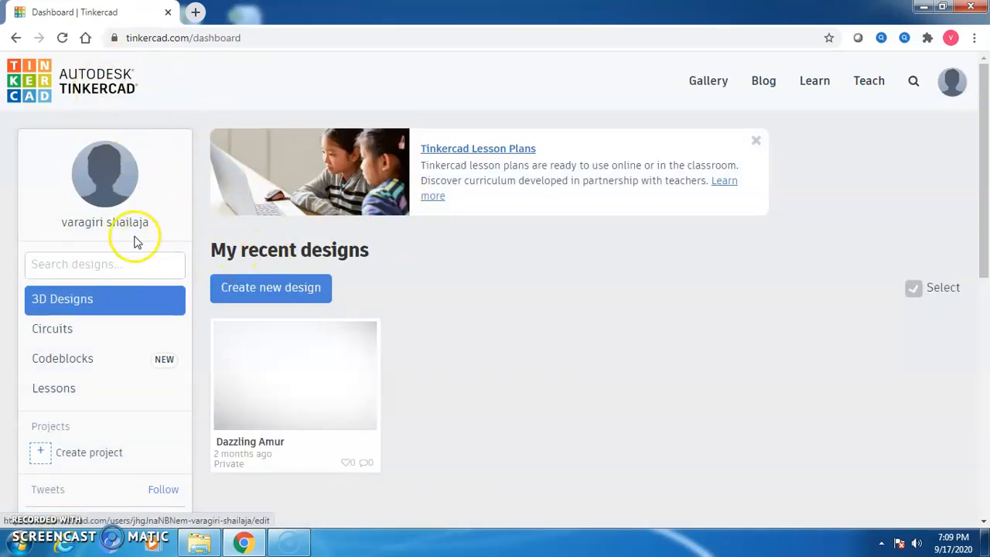
Create the new circuit 'Incredible Habbi-Robo' and place an Arduino Uno R3 on its workplane.
click(85, 338)
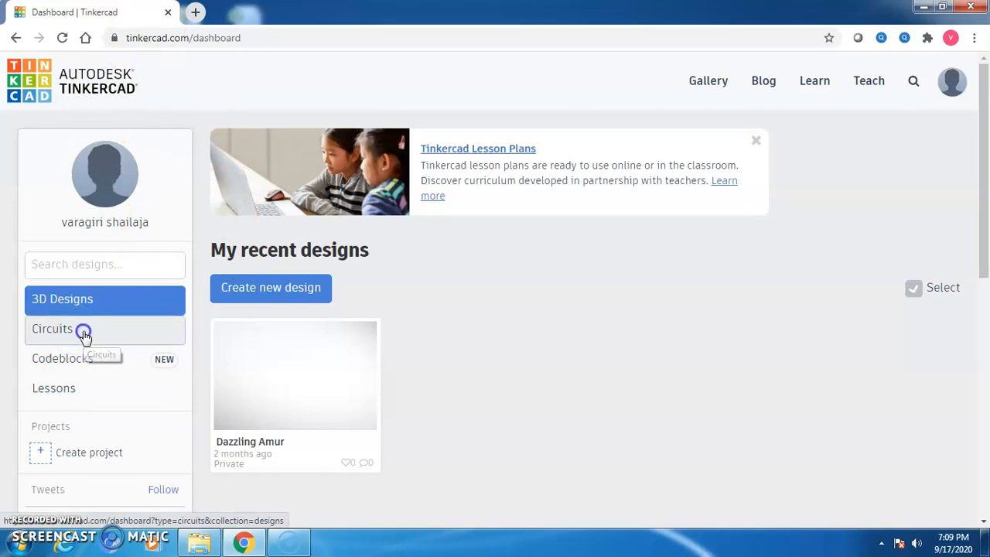
click(246, 300)
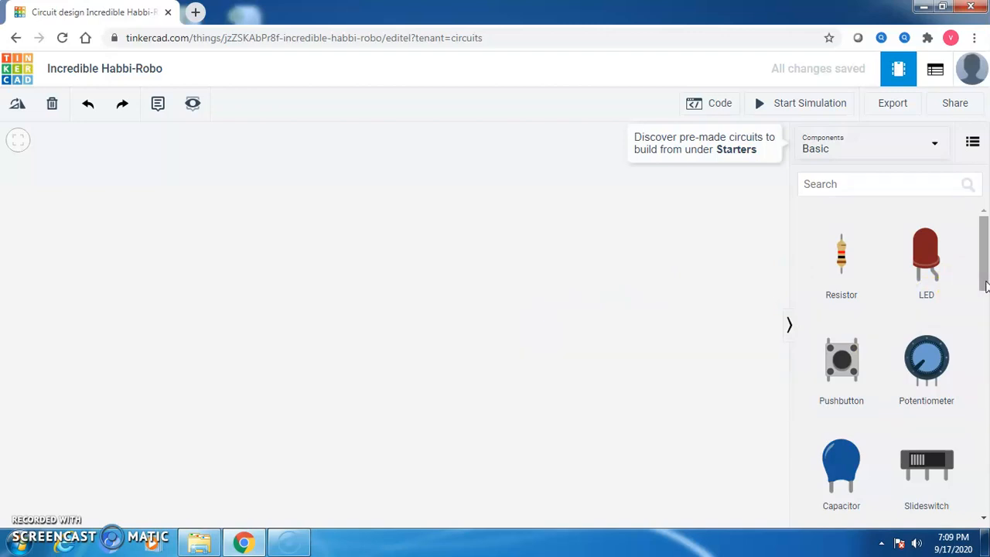
drag(985, 287, 981, 392)
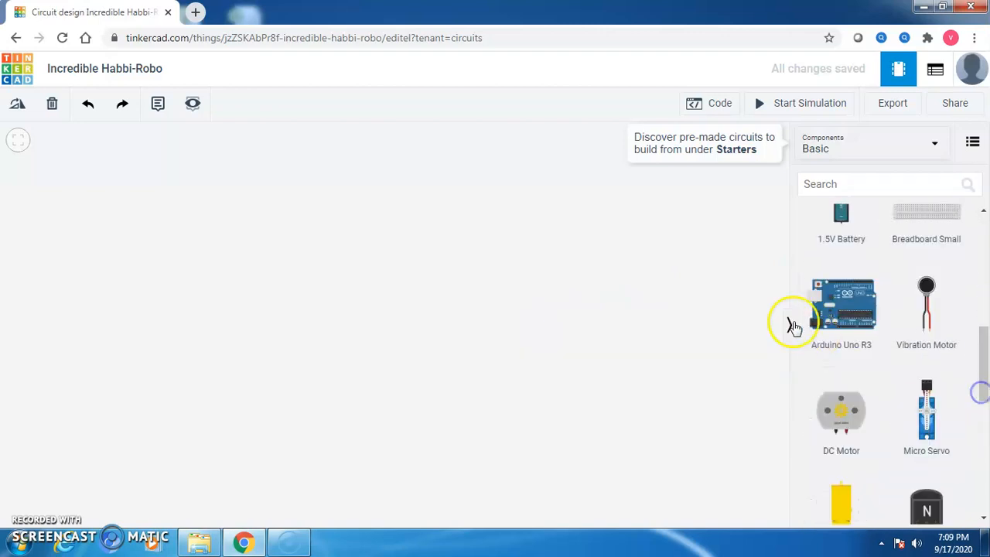
drag(830, 319, 249, 318)
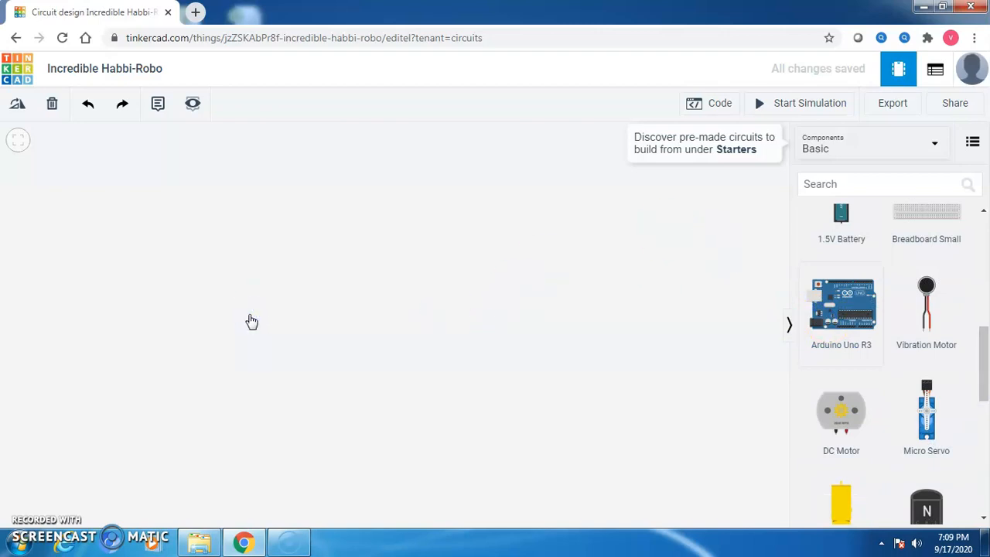
drag(249, 318, 249, 320)
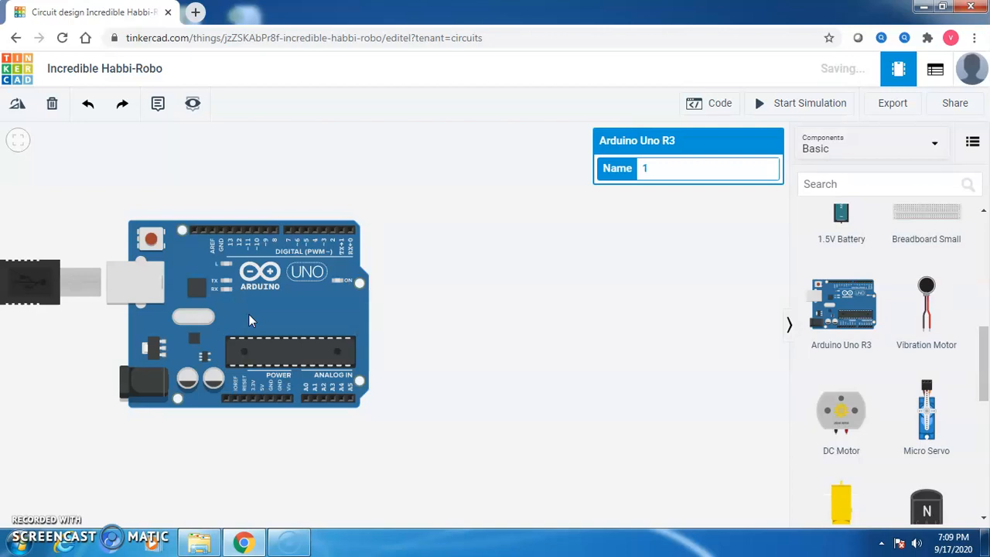
drag(984, 352, 985, 222)
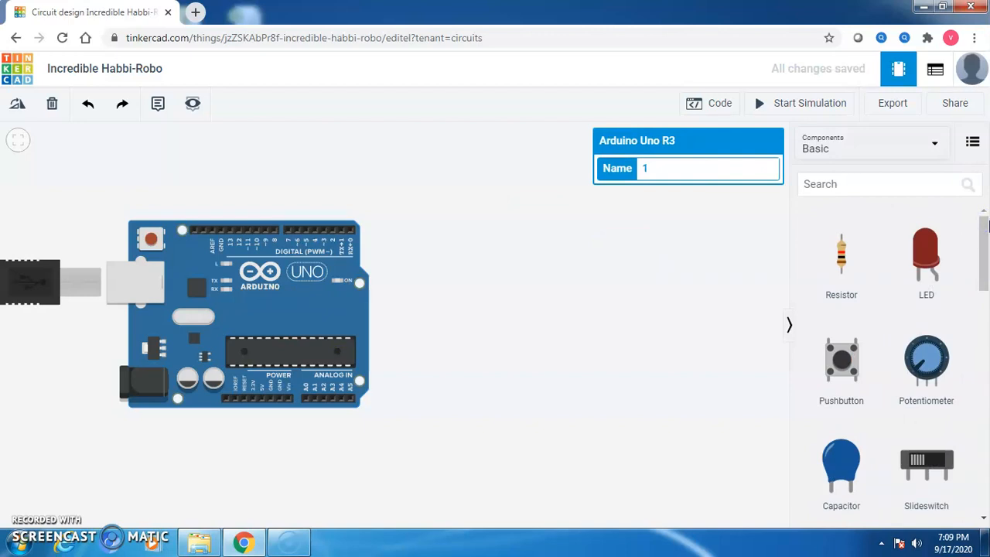
Place three LEDs in a row above the Arduino, coloured red, green and yellow.
drag(931, 260, 417, 205)
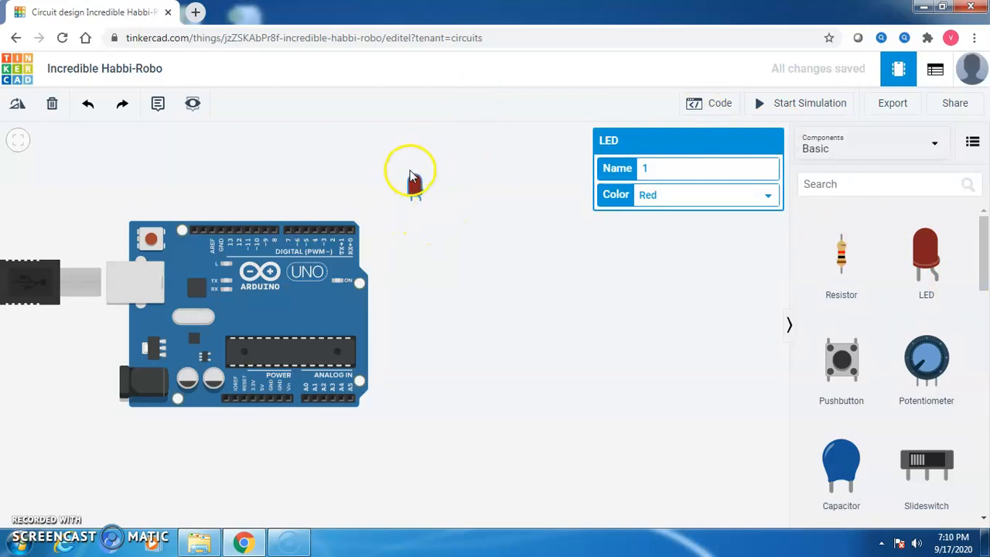
drag(925, 255, 453, 202)
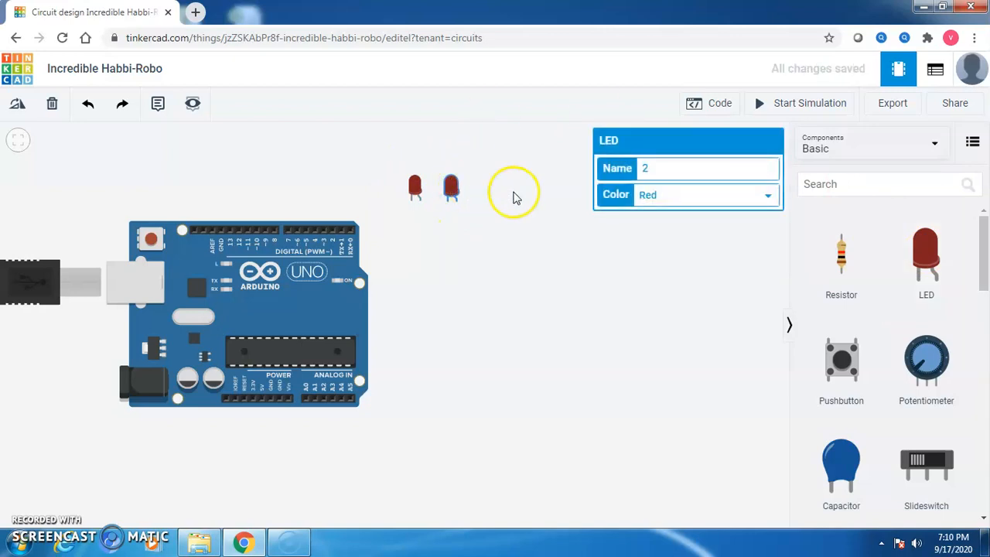
click(690, 198)
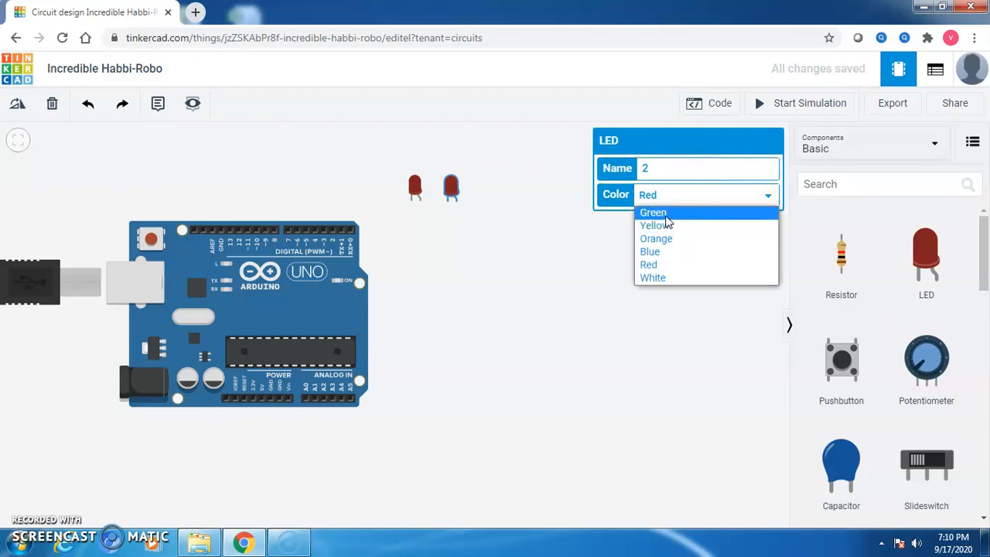
click(663, 215)
drag(920, 247, 494, 195)
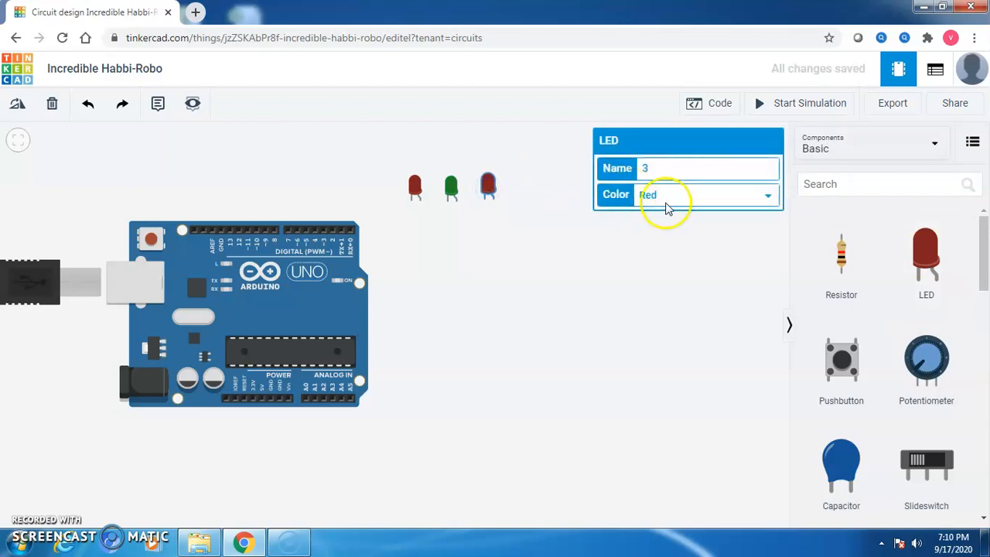
click(672, 201)
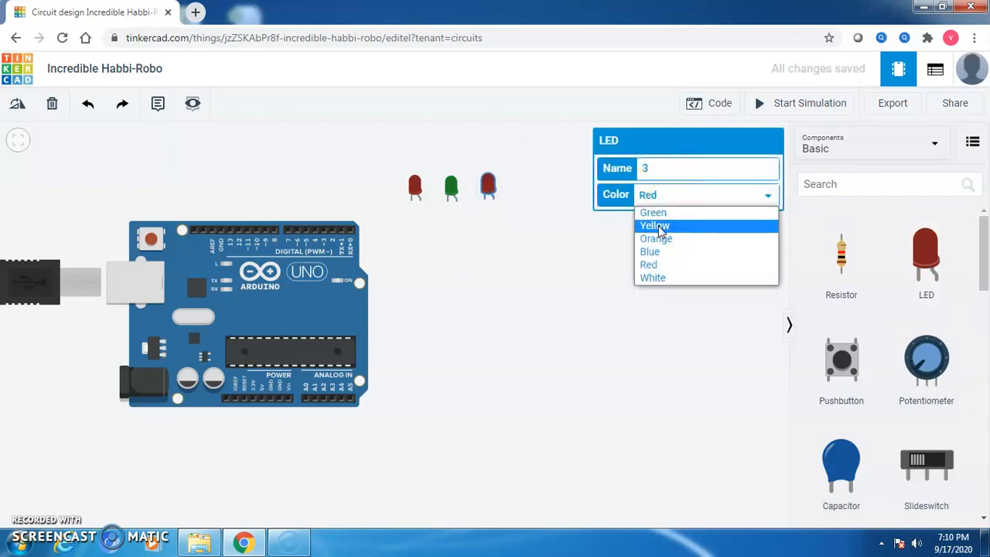
click(660, 227)
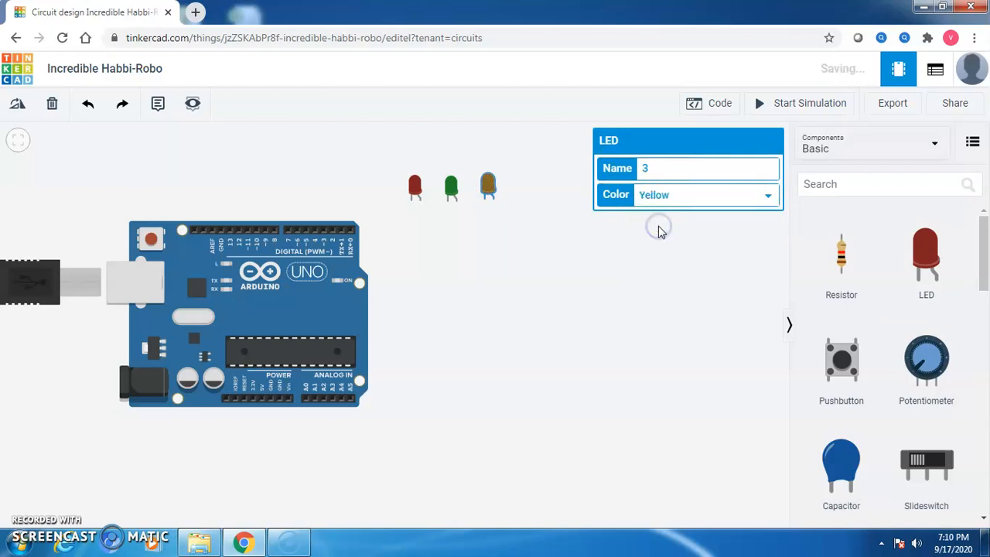
Extend the row with three more LEDs coloured orange, blue and white.
drag(920, 242, 526, 199)
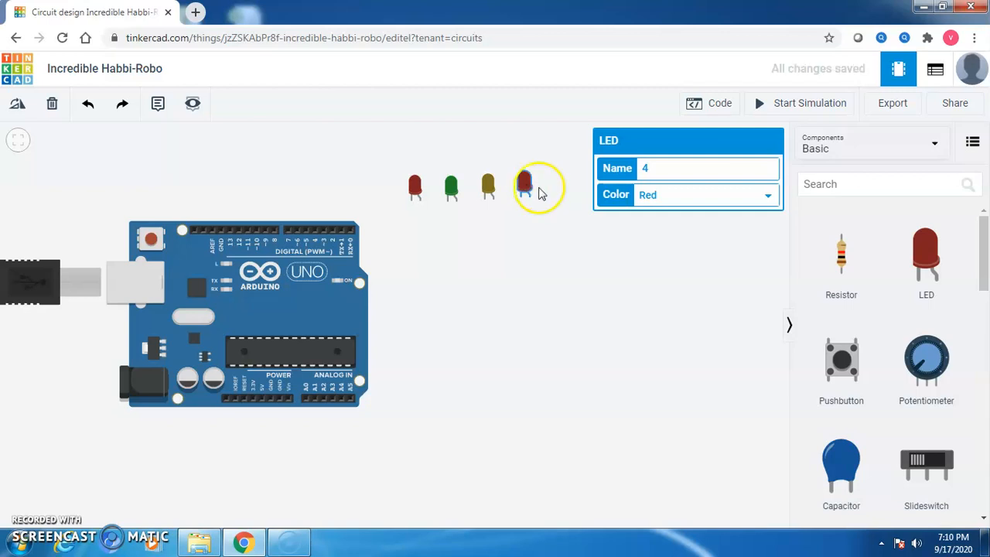
click(700, 199)
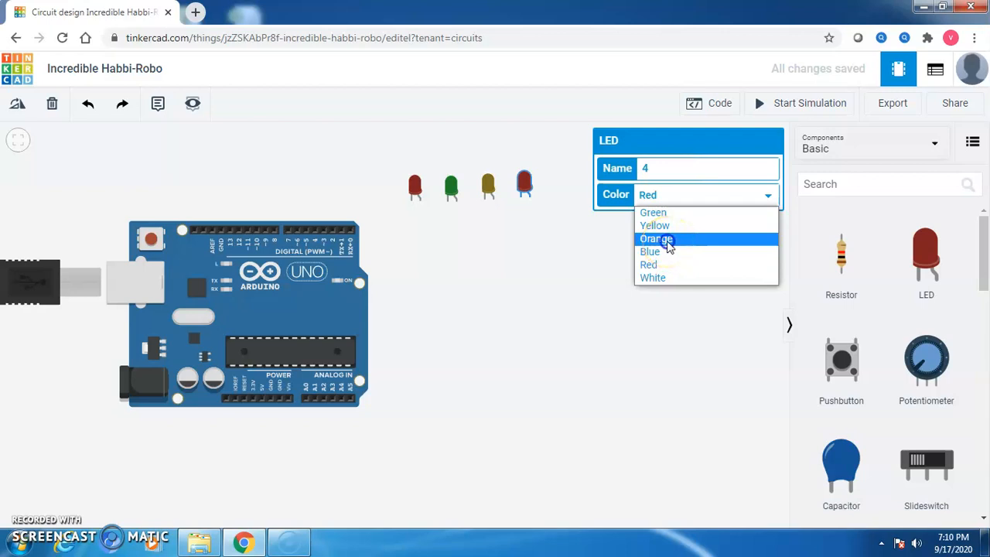
click(668, 246)
click(583, 240)
drag(938, 277, 563, 195)
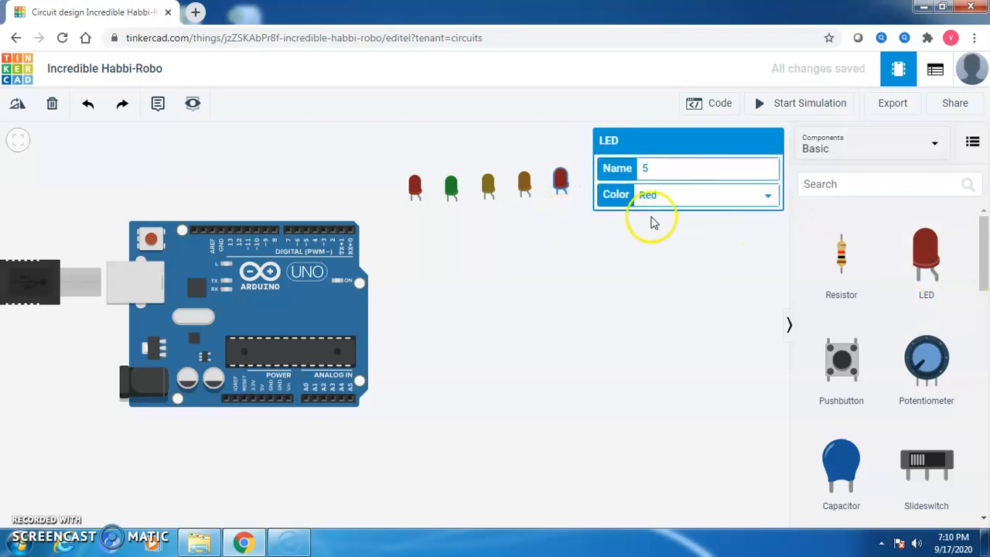
click(659, 199)
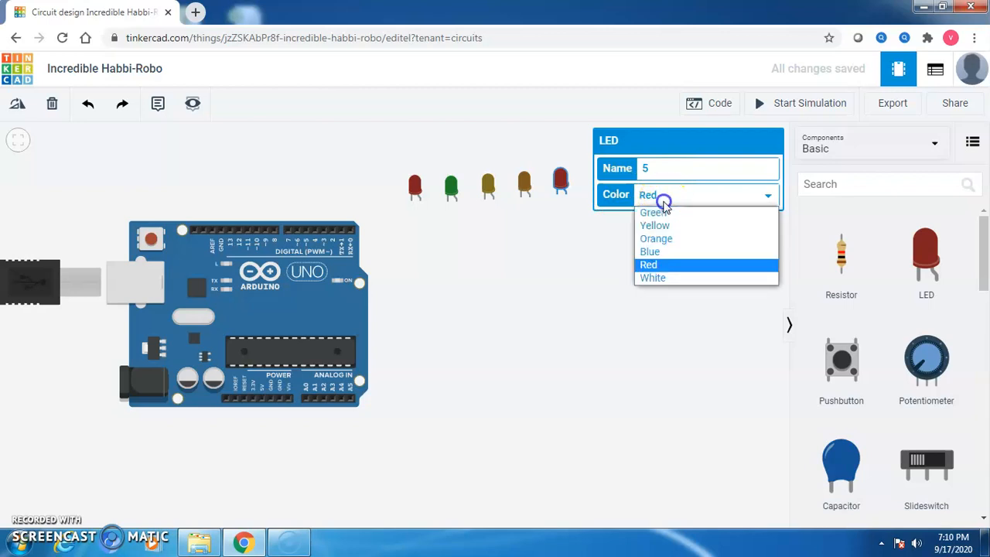
click(649, 252)
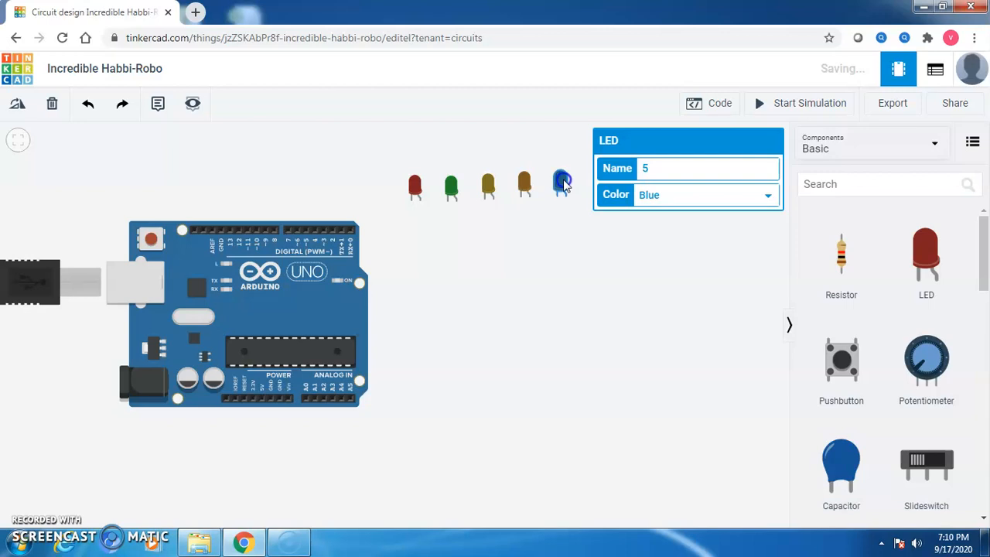
drag(928, 256, 594, 192)
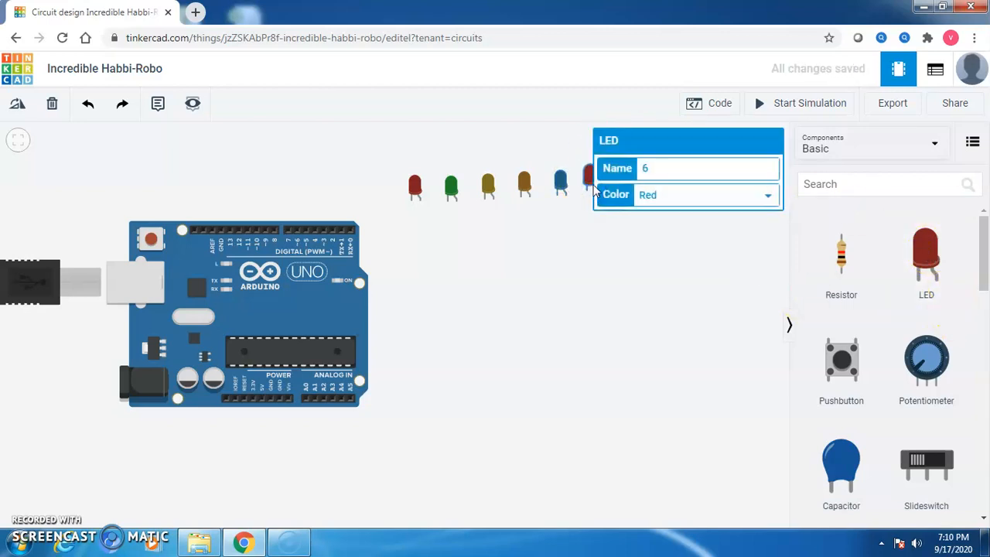
click(639, 198)
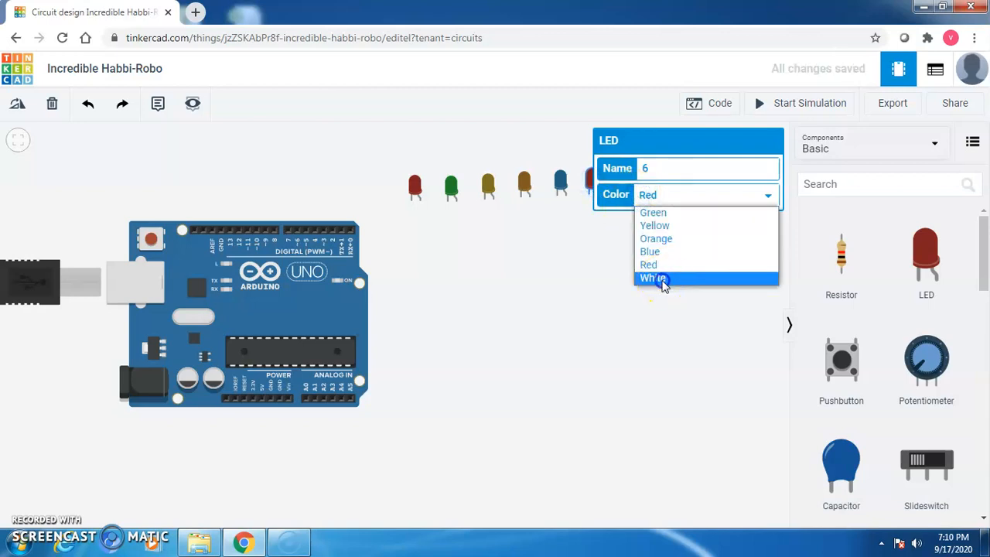
click(662, 282)
click(577, 258)
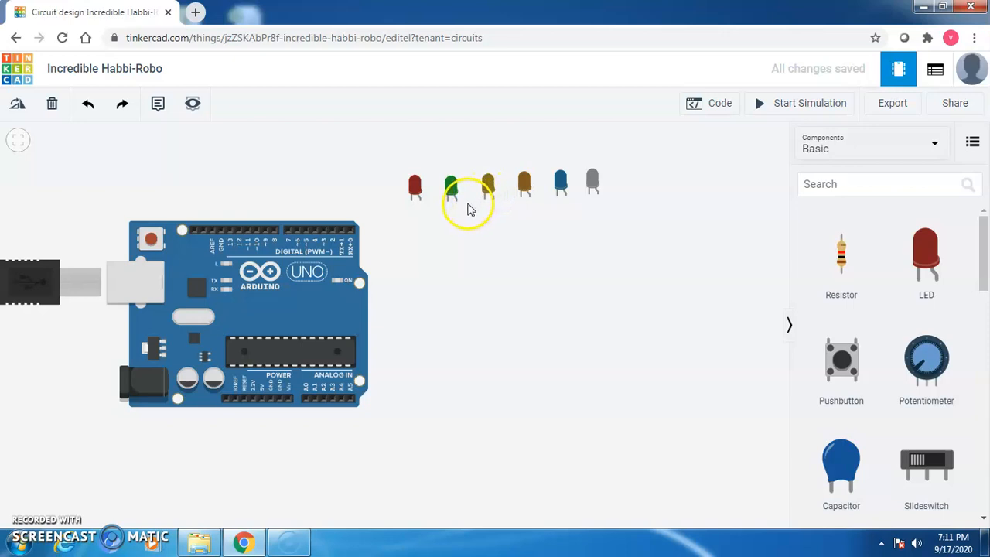
click(450, 185)
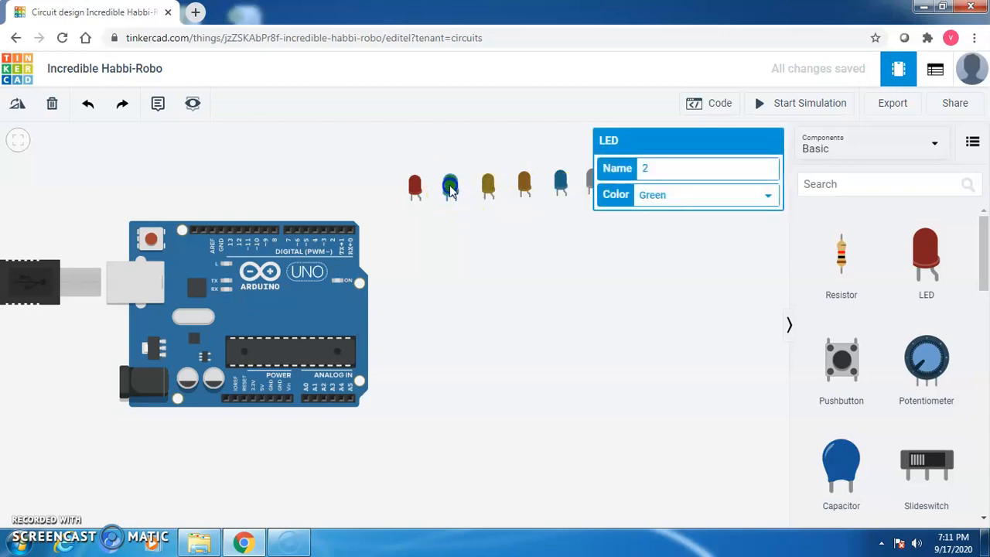
click(465, 239)
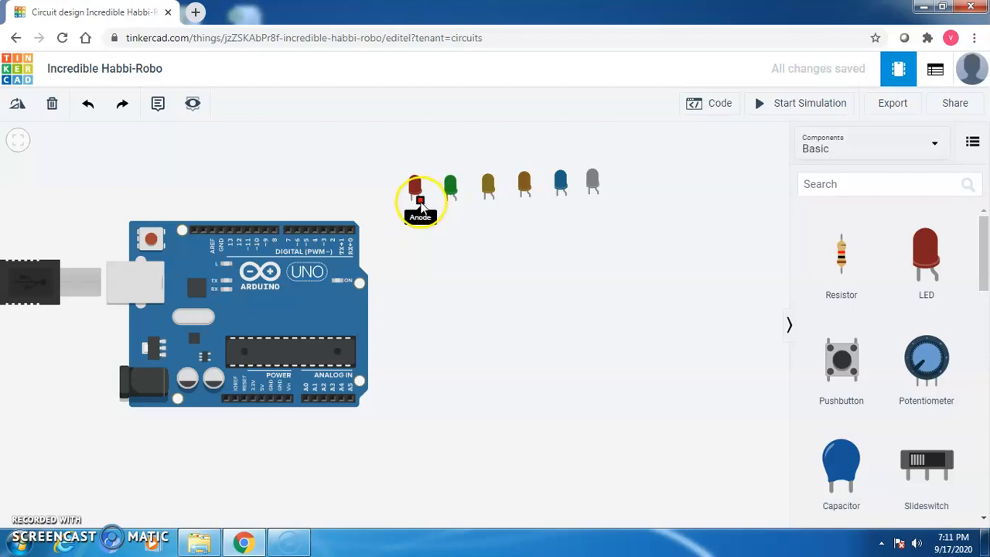
click(421, 204)
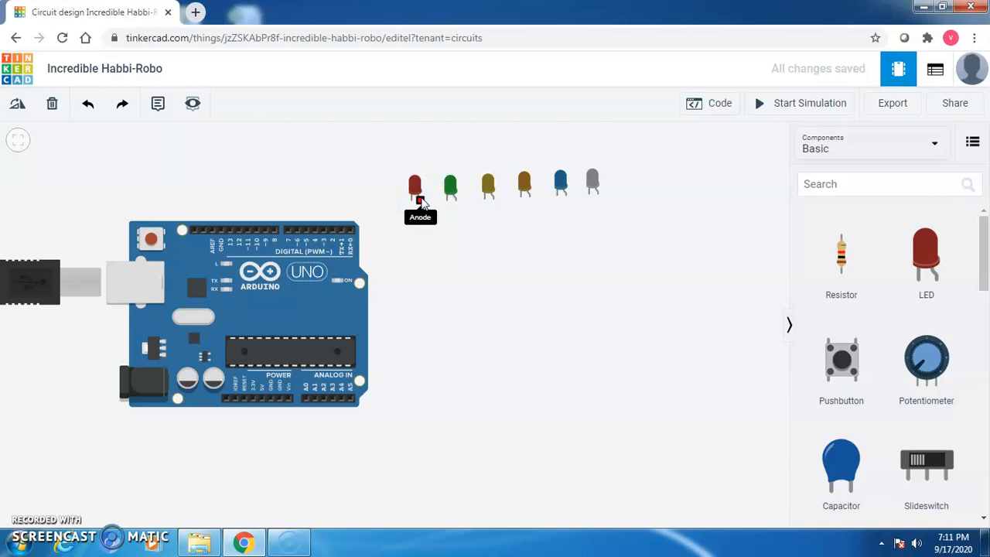
click(412, 202)
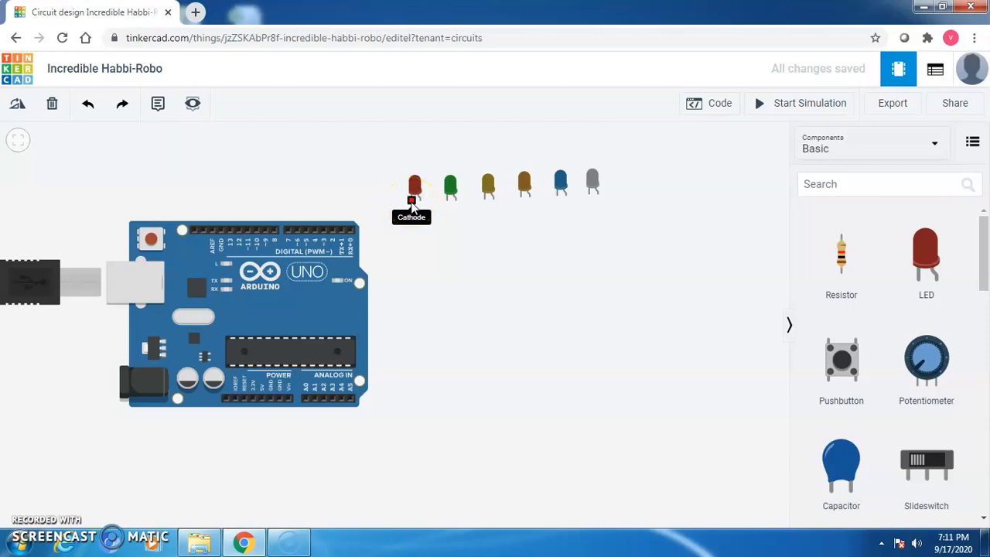
click(321, 301)
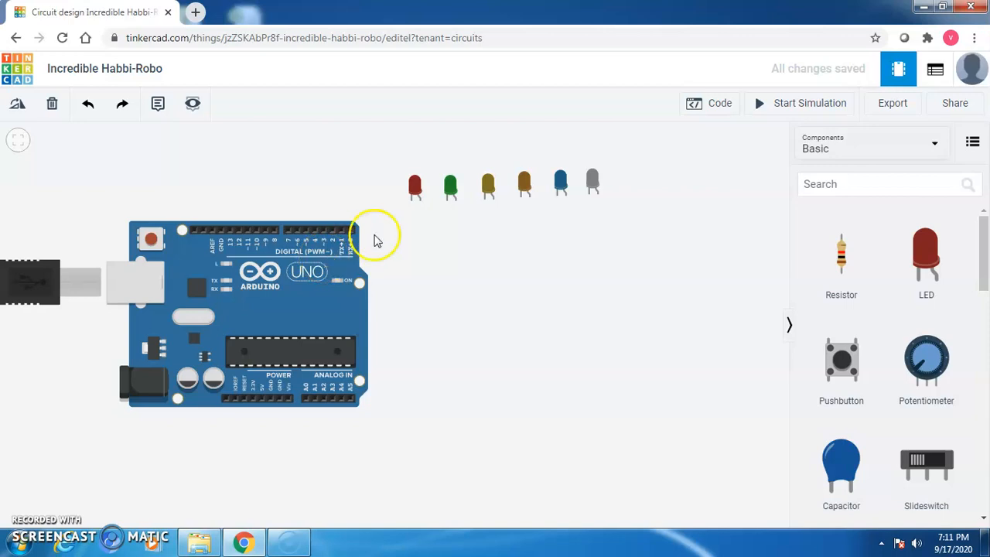
Drop a Breadboard Small right of the Arduino Uno R3, just below the LED row.
drag(983, 249, 985, 319)
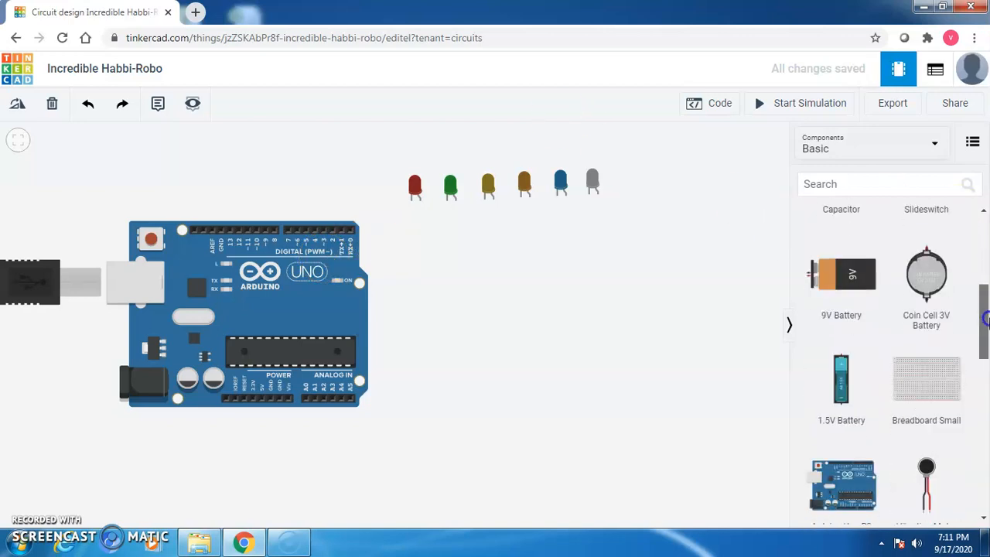
drag(930, 388, 643, 236)
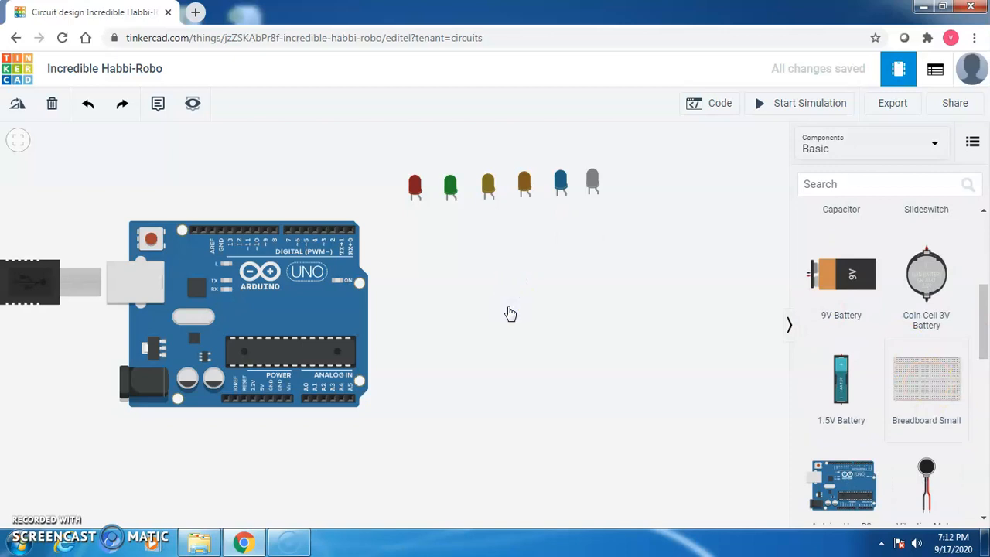
click(511, 312)
drag(509, 312, 572, 315)
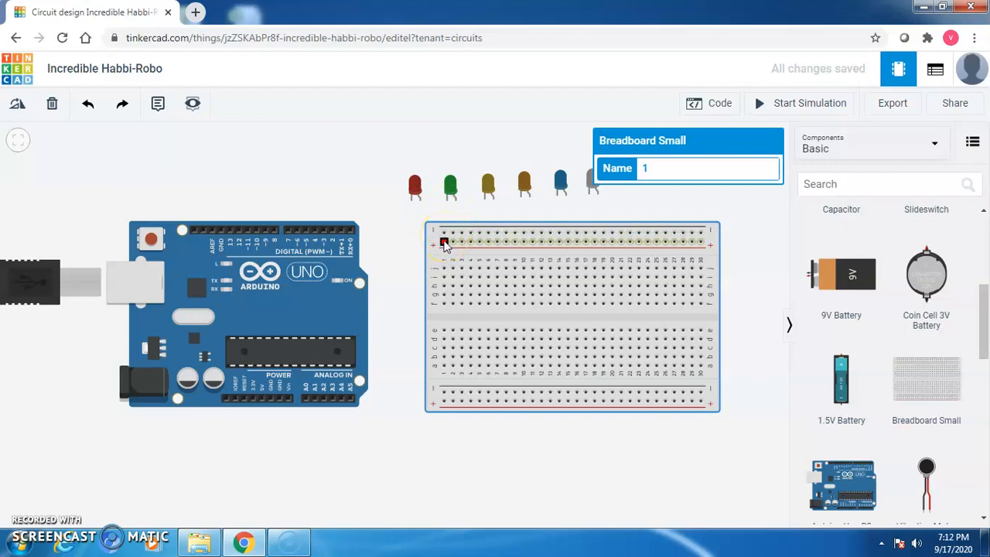
click(444, 233)
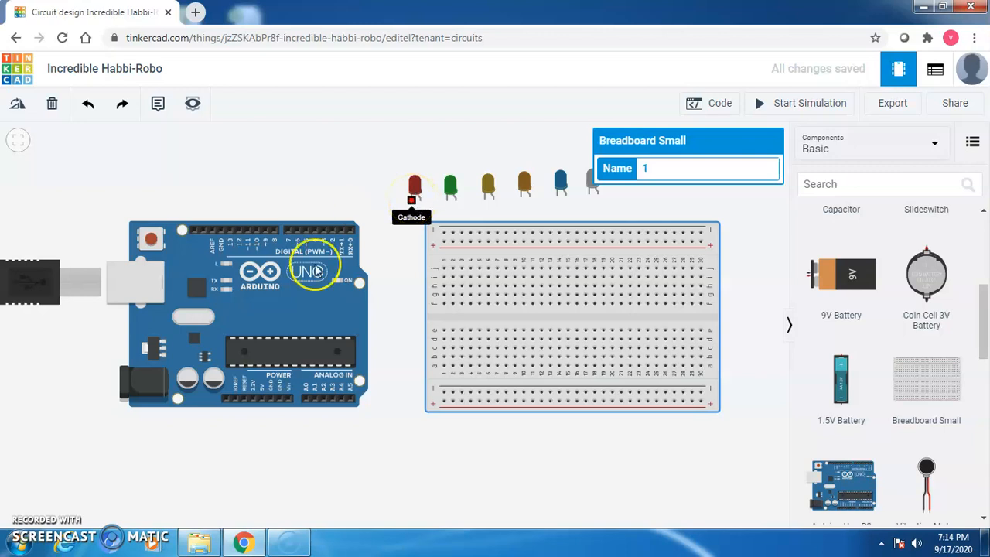
Wire the red LED's cathode to the breadboard's top rail with a black wire.
click(412, 203)
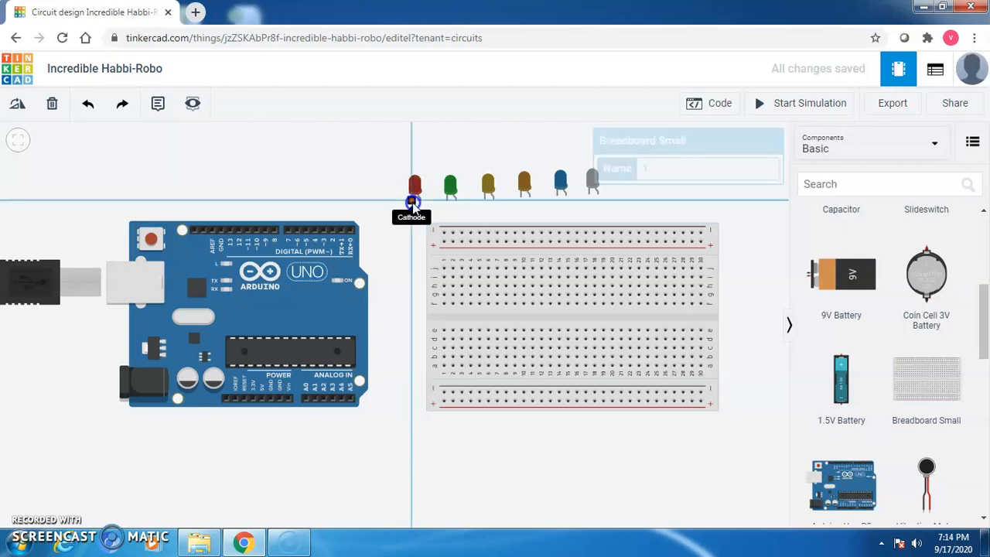
click(461, 234)
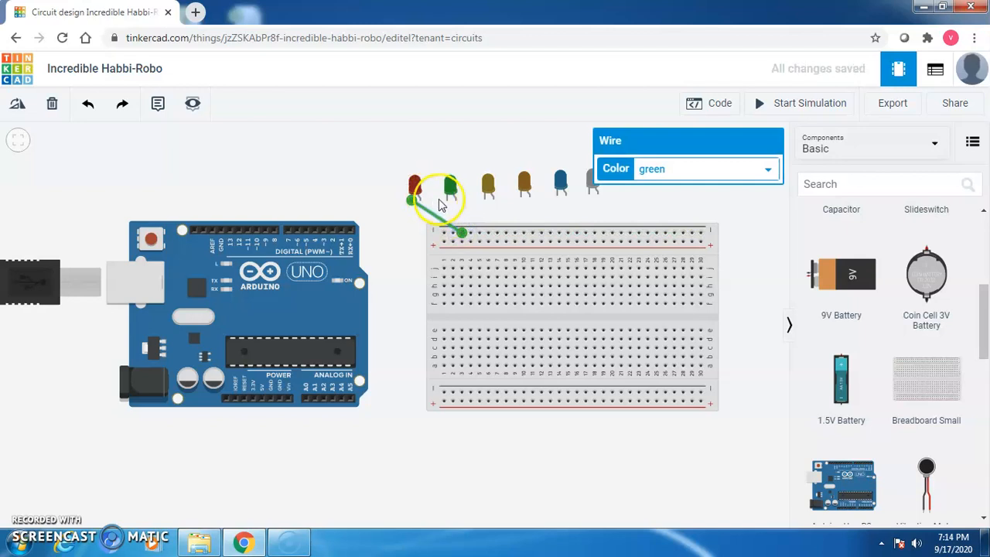
click(416, 186)
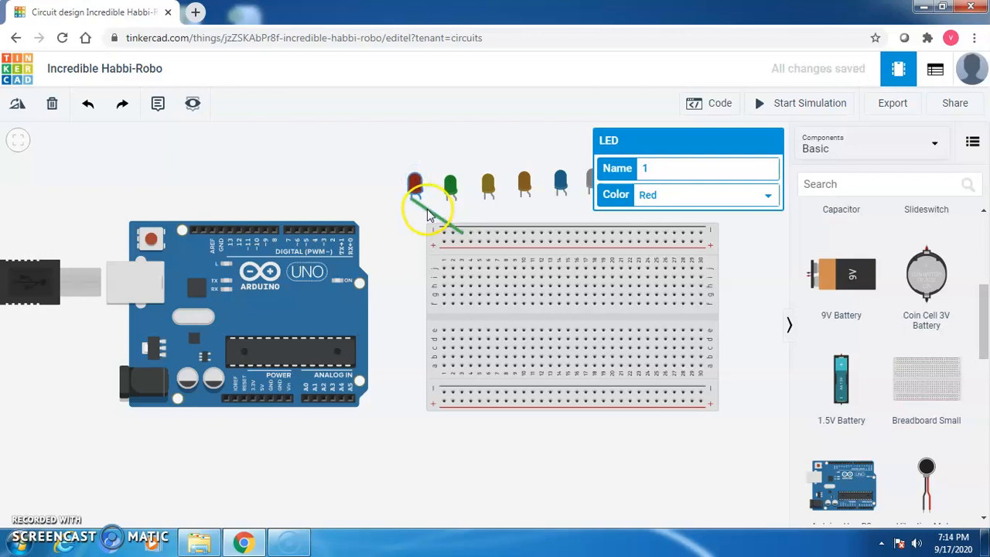
click(428, 215)
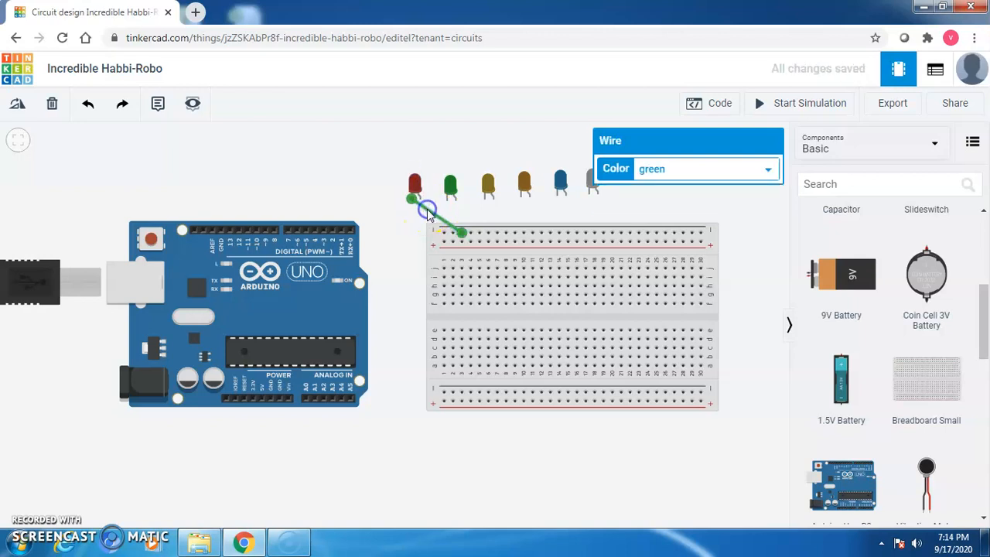
click(692, 177)
click(673, 188)
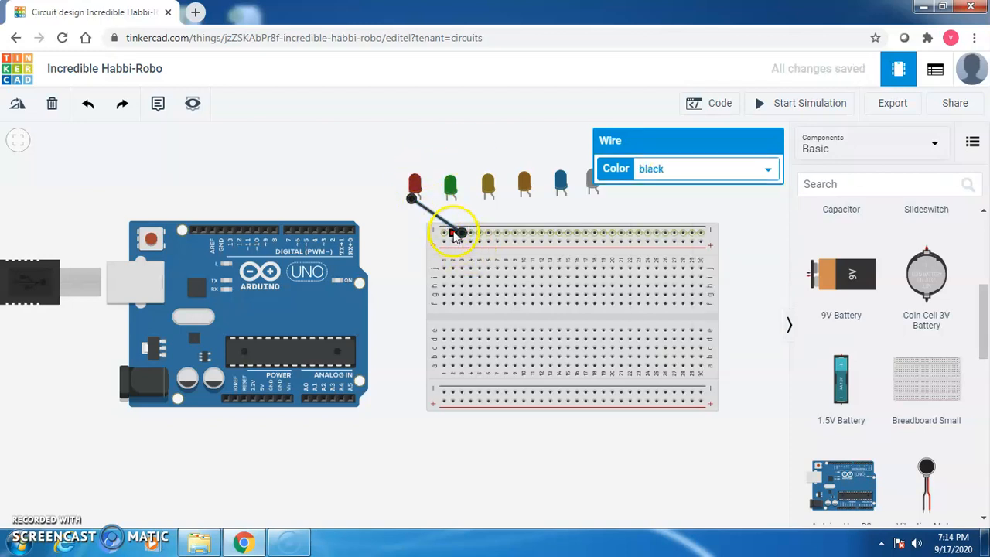
click(451, 189)
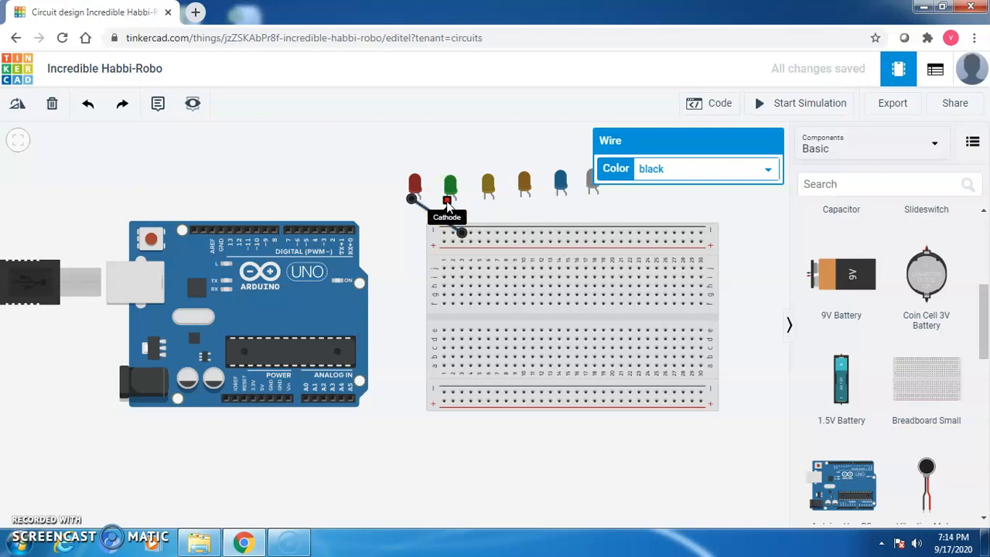
Run black wires from the green and yellow LED cathodes to the top rail.
click(447, 203)
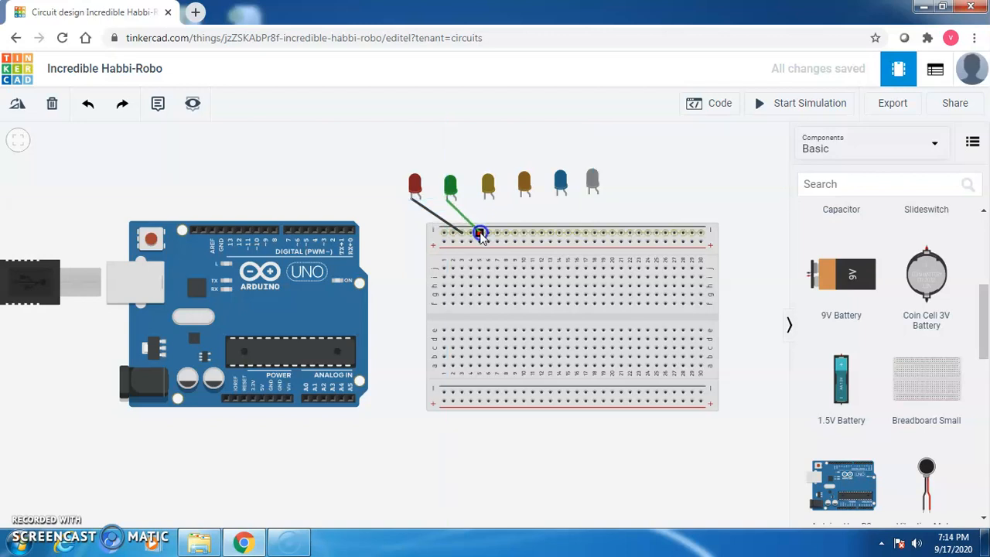
click(479, 234)
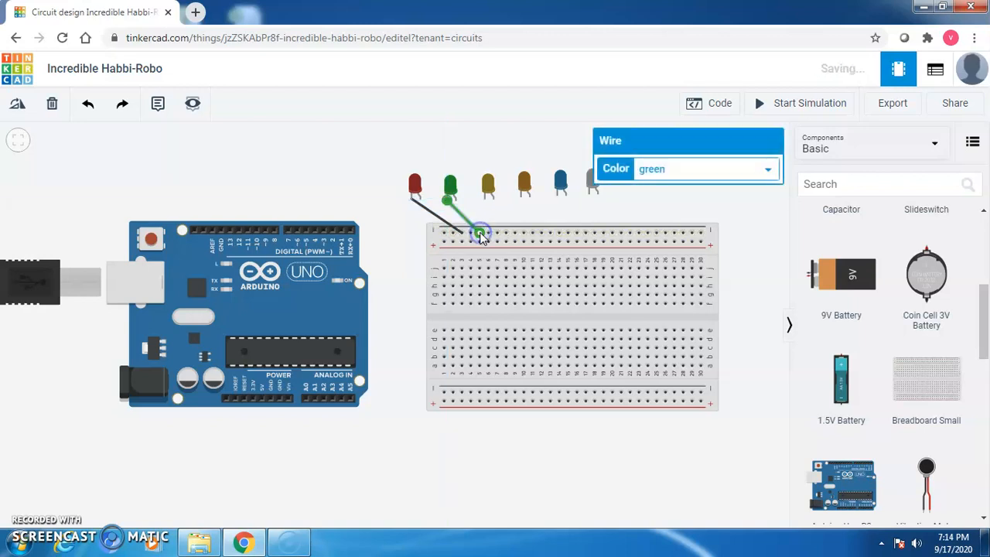
click(665, 168)
click(654, 188)
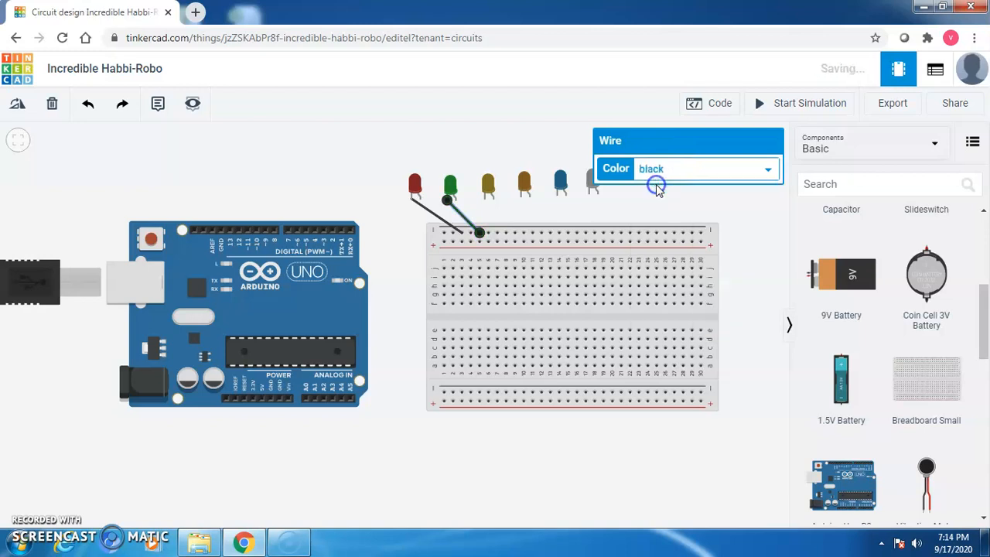
click(484, 199)
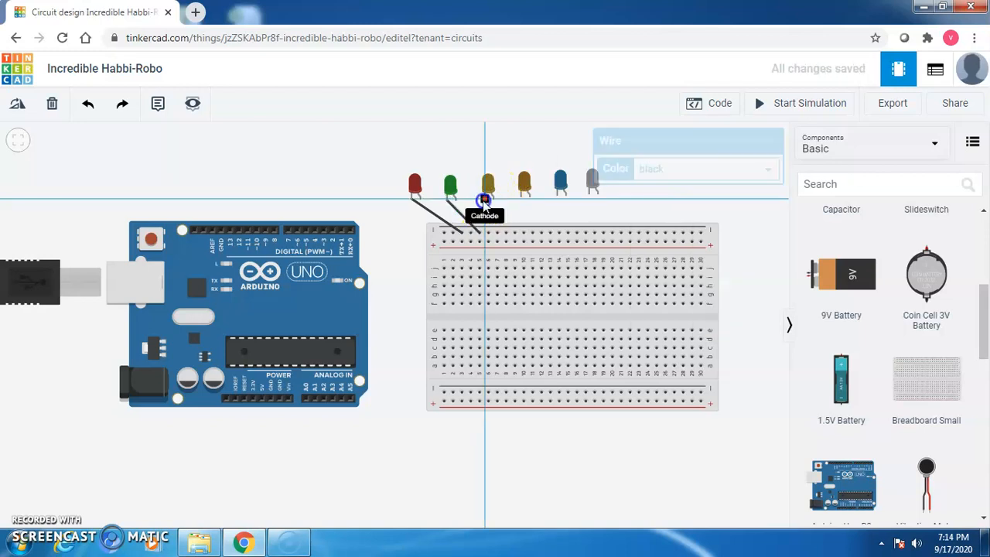
click(484, 201)
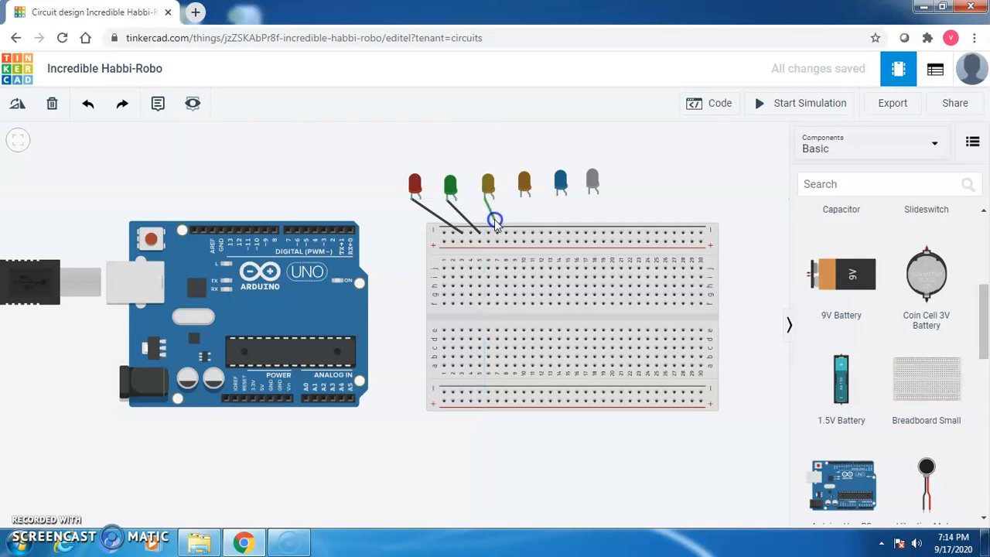
click(499, 234)
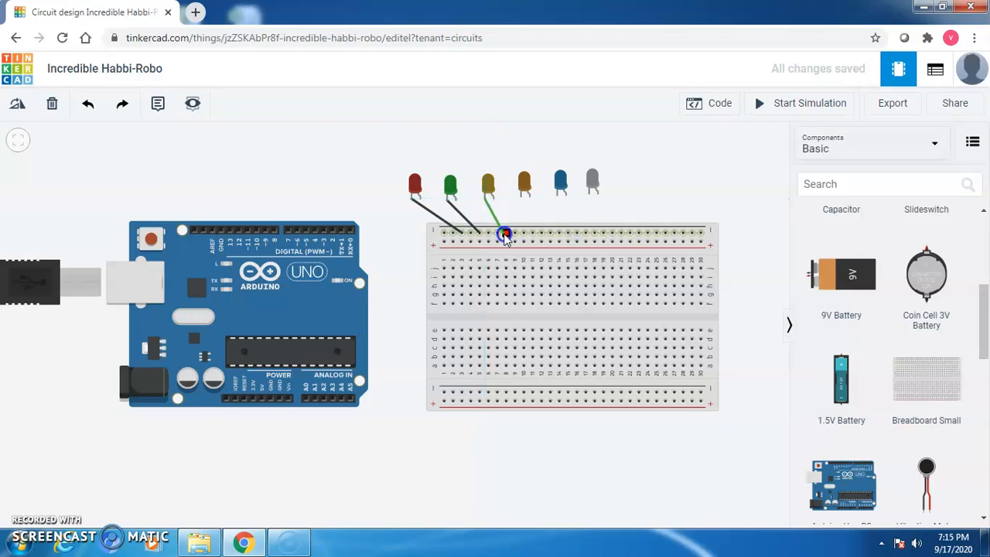
click(501, 234)
click(638, 171)
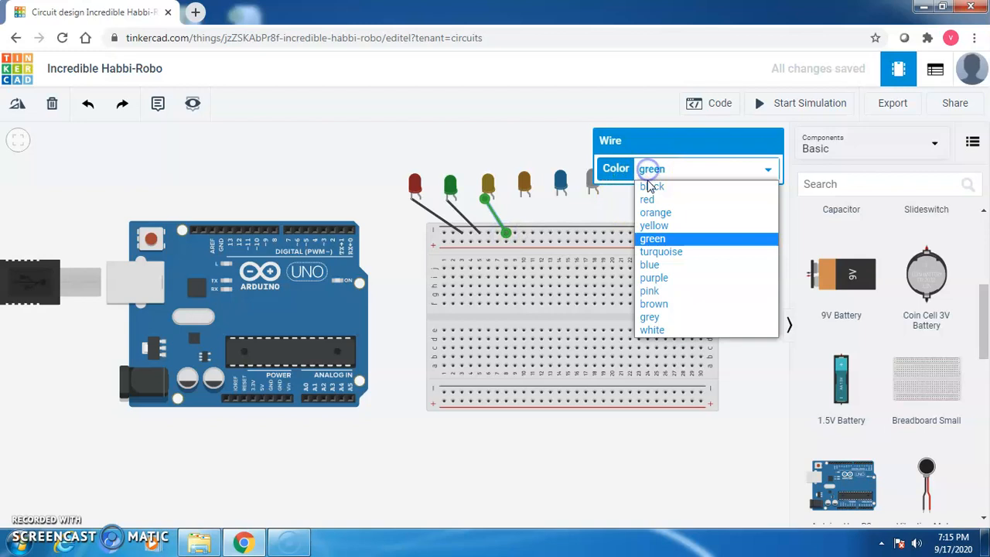
click(647, 185)
Run black wires from the orange and blue LED cathodes to the top rail.
click(521, 199)
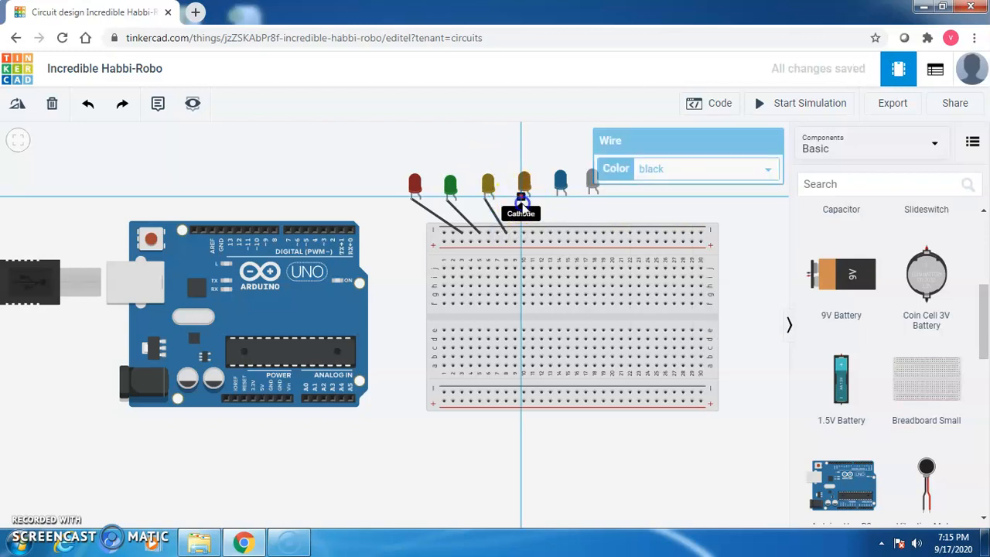
click(548, 234)
click(641, 171)
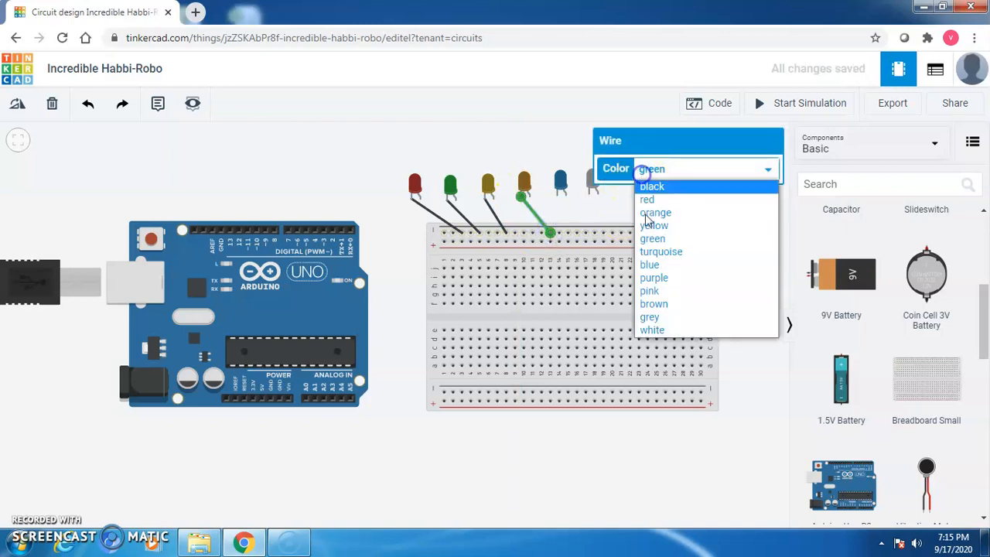
click(646, 186)
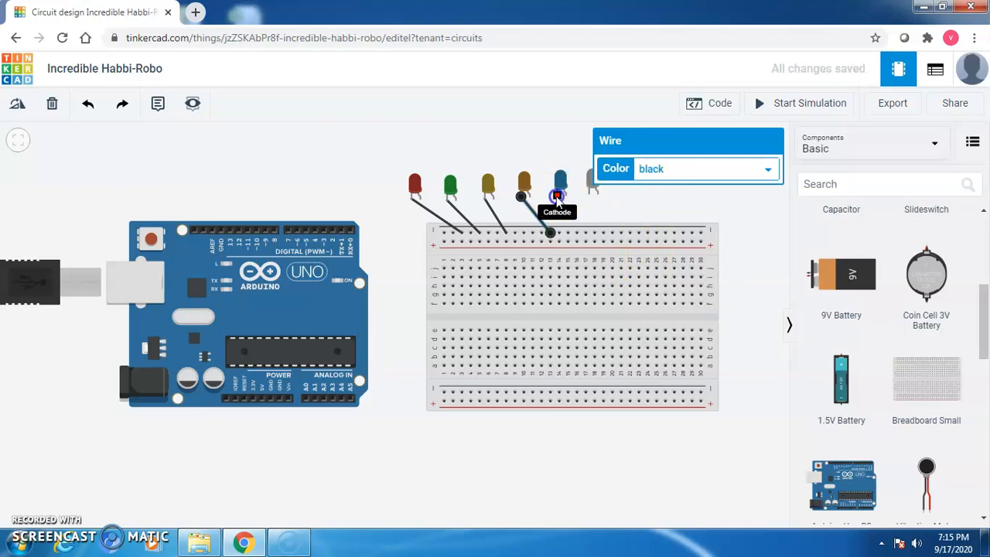
click(558, 197)
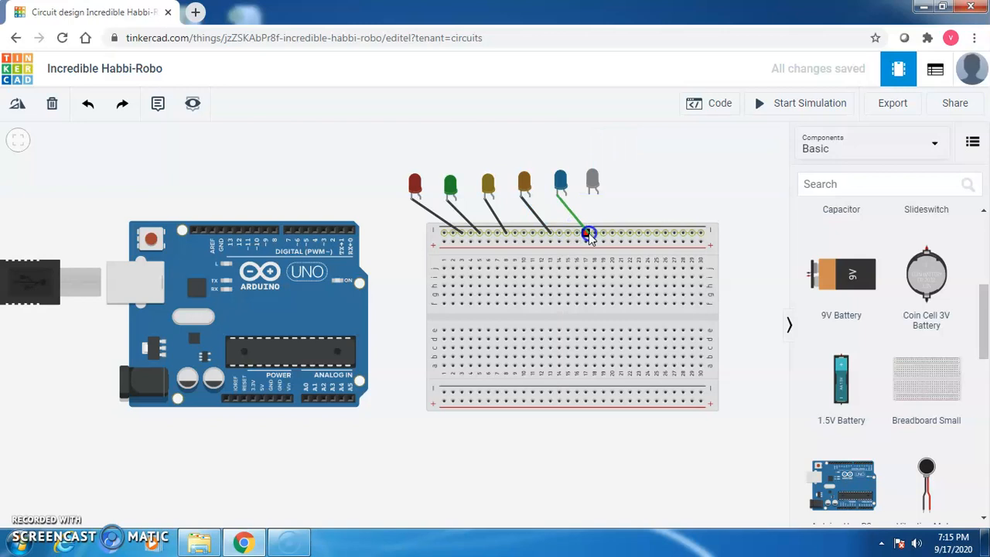
click(588, 233)
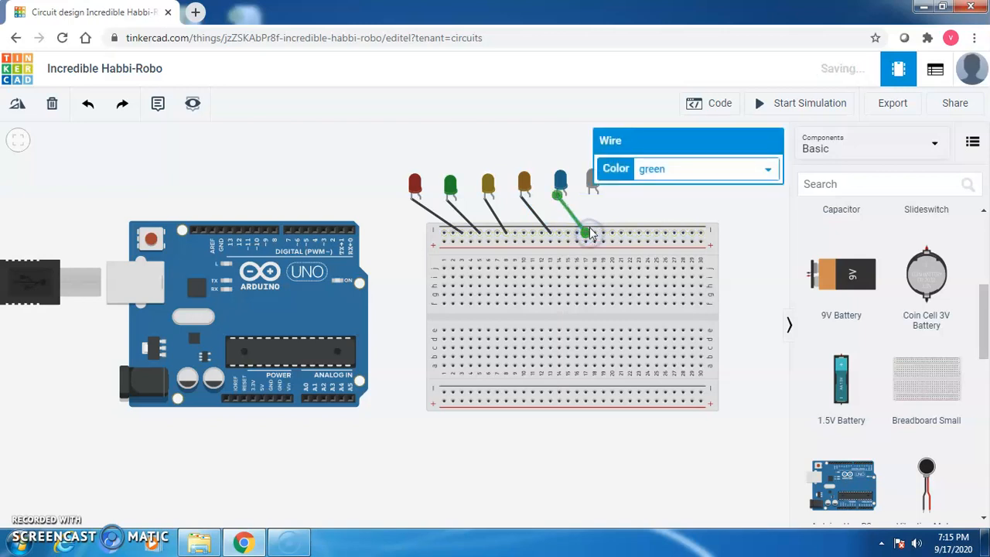
click(652, 169)
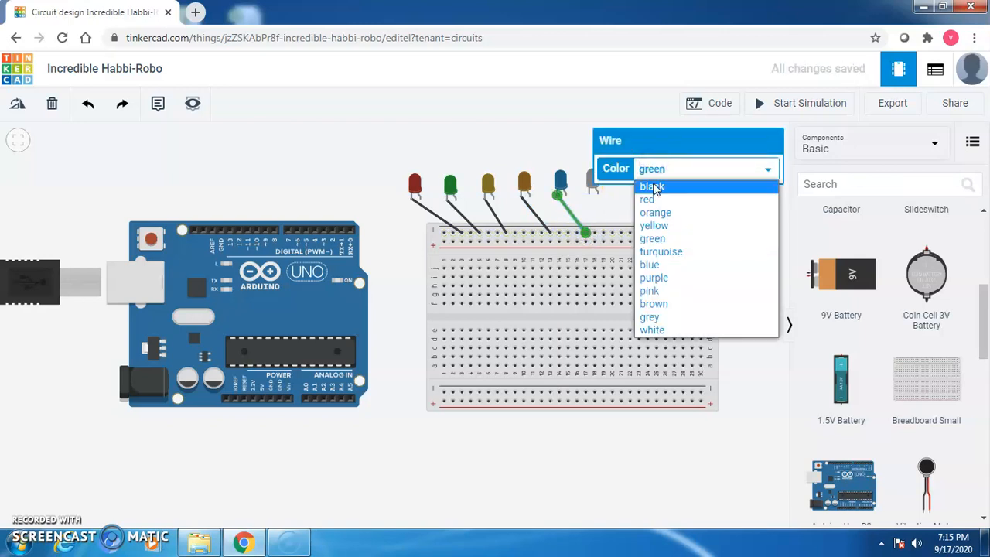
click(653, 187)
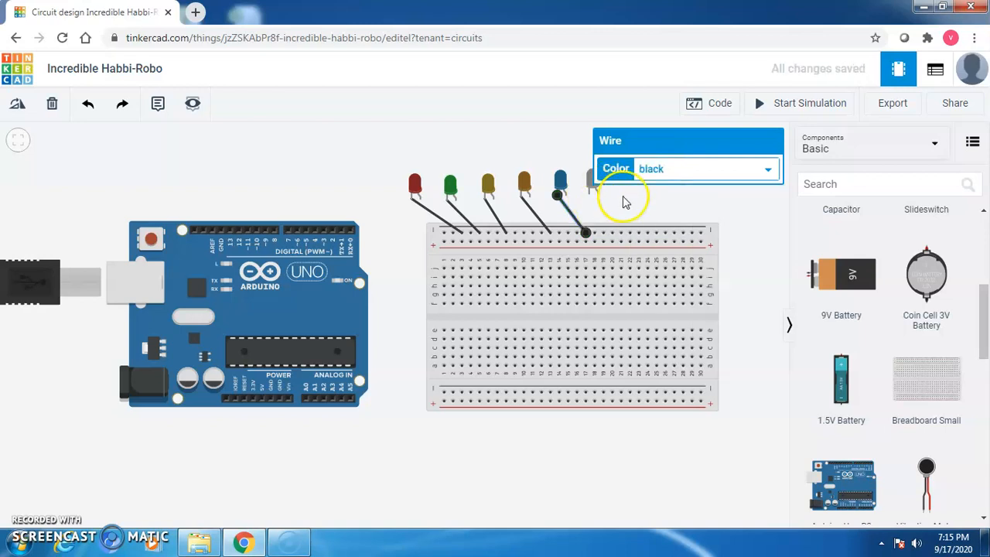
Wire the white LED's cathode to the top rail and set that wire's colour.
click(606, 193)
click(591, 195)
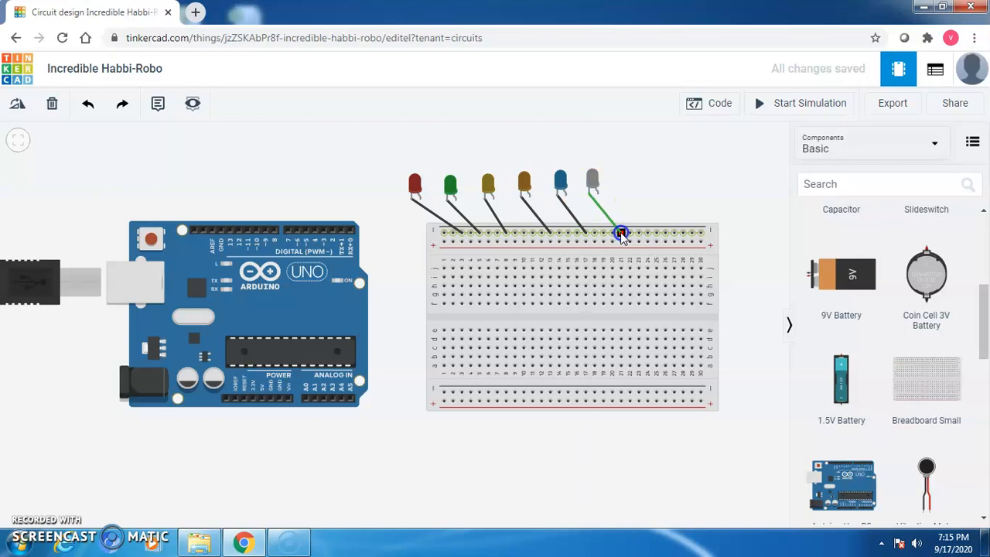
click(620, 232)
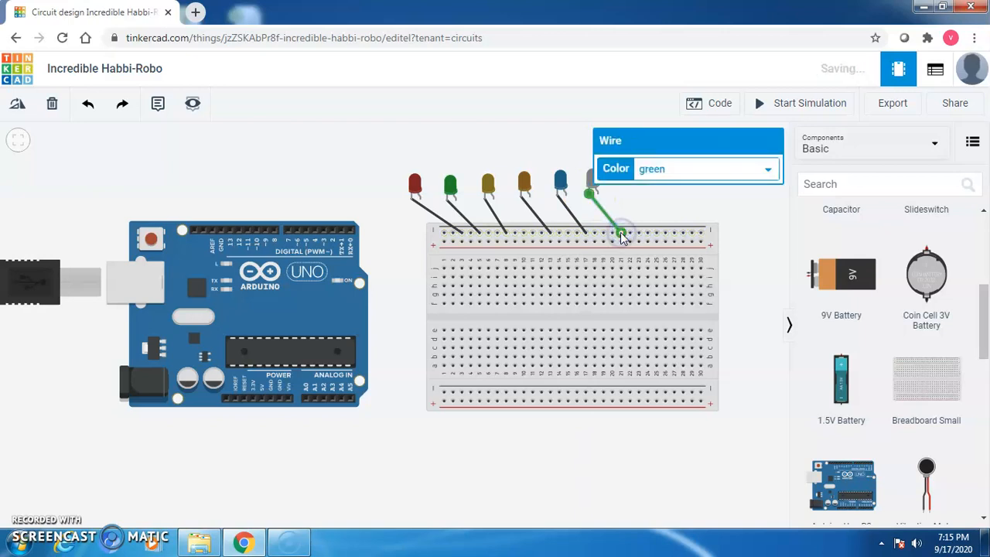
click(689, 170)
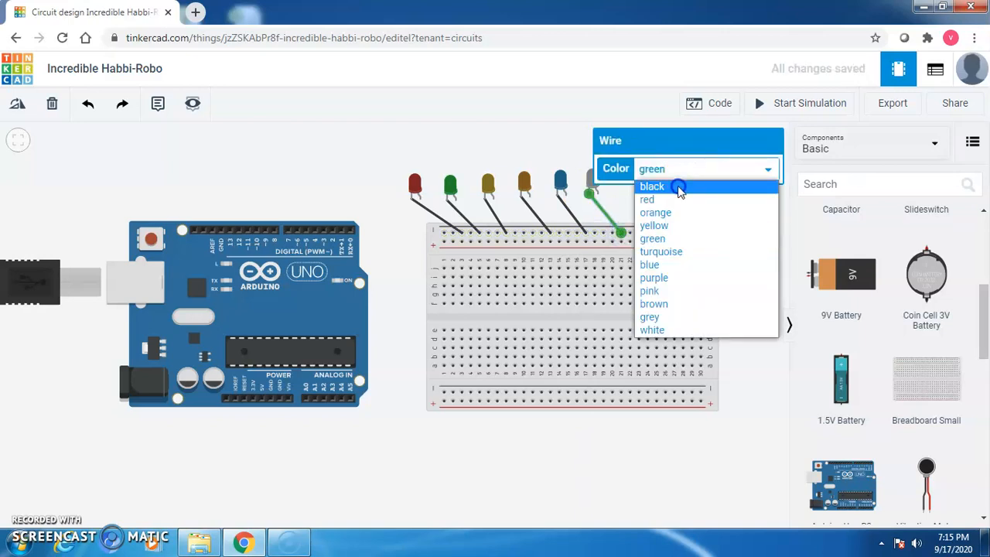
click(680, 187)
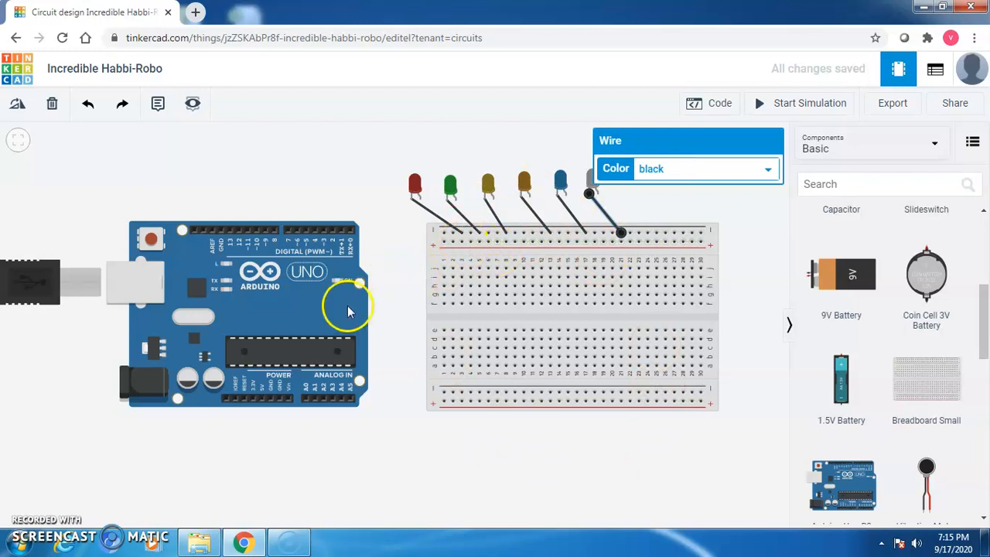
Connect the top rail's left end to the Arduino GND pin with a black wire.
click(442, 235)
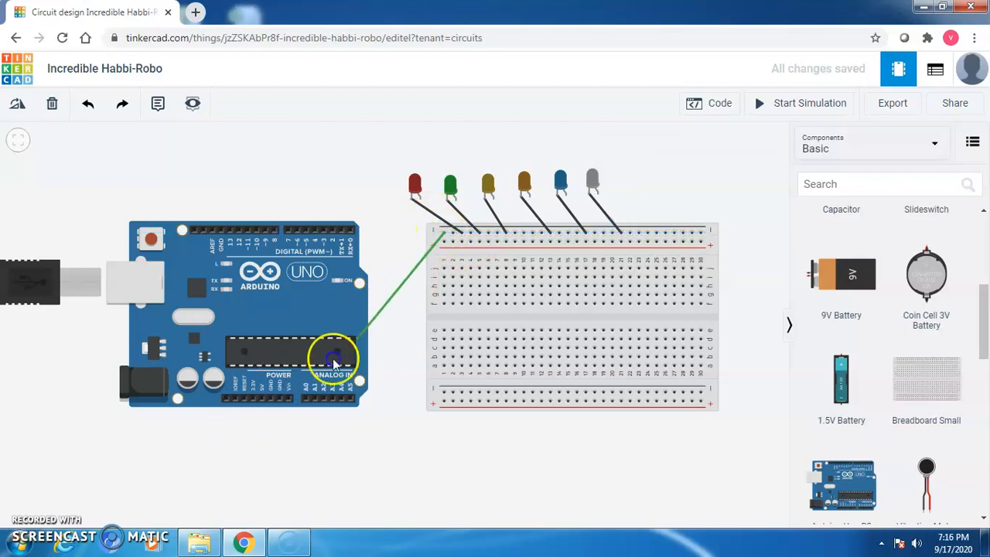
click(278, 400)
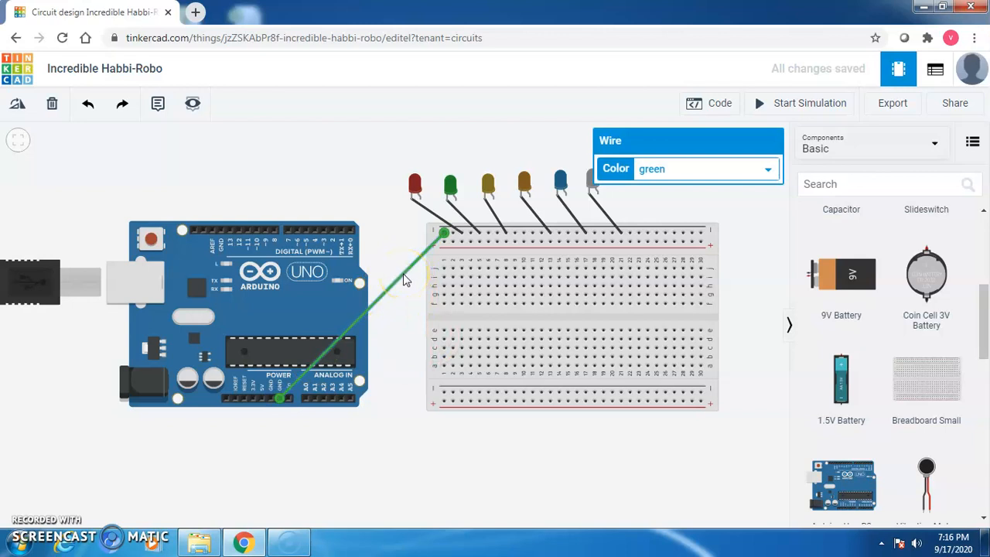
click(652, 168)
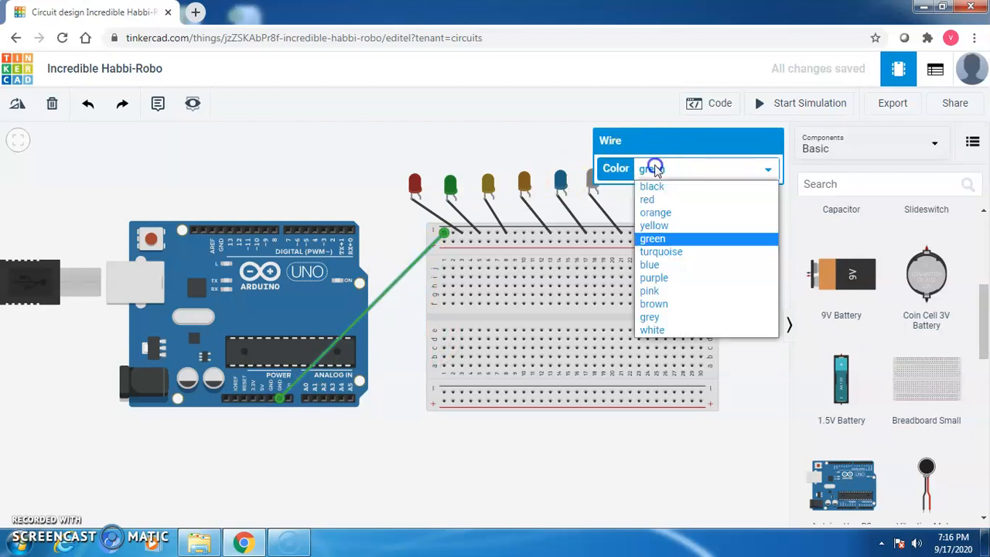
click(653, 192)
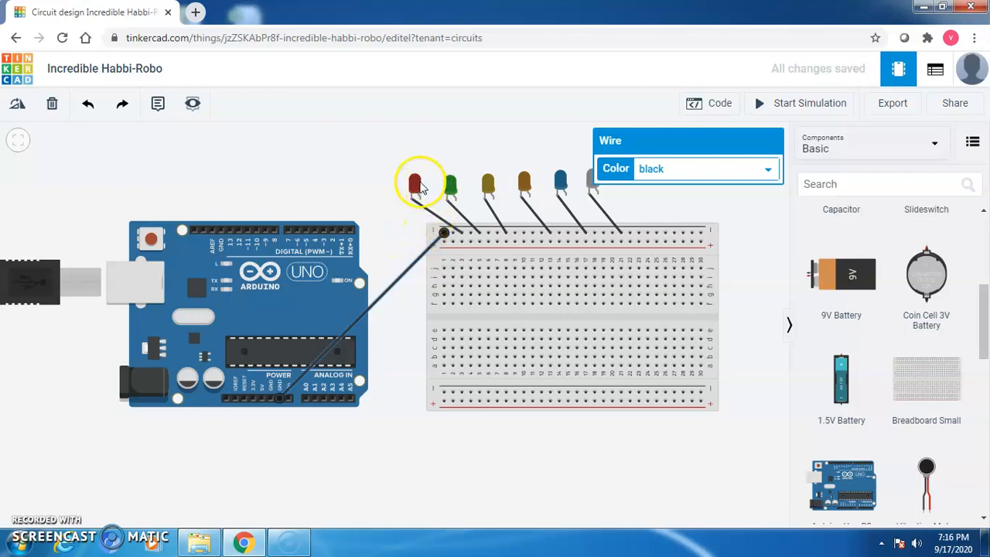
click(446, 201)
click(470, 232)
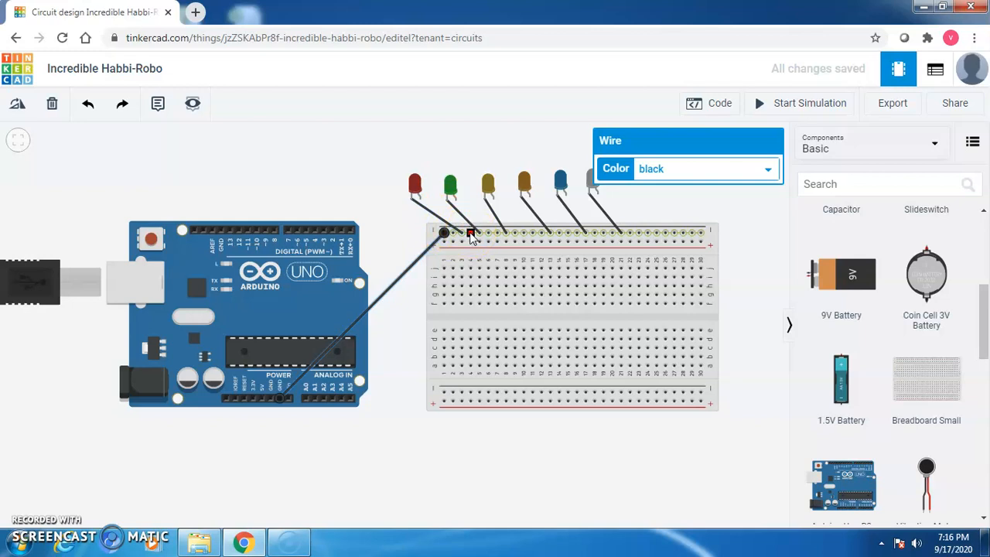
Lay a horizontal 1 kΩ resistor across the breadboard's left-end columns.
click(425, 203)
drag(986, 325, 980, 204)
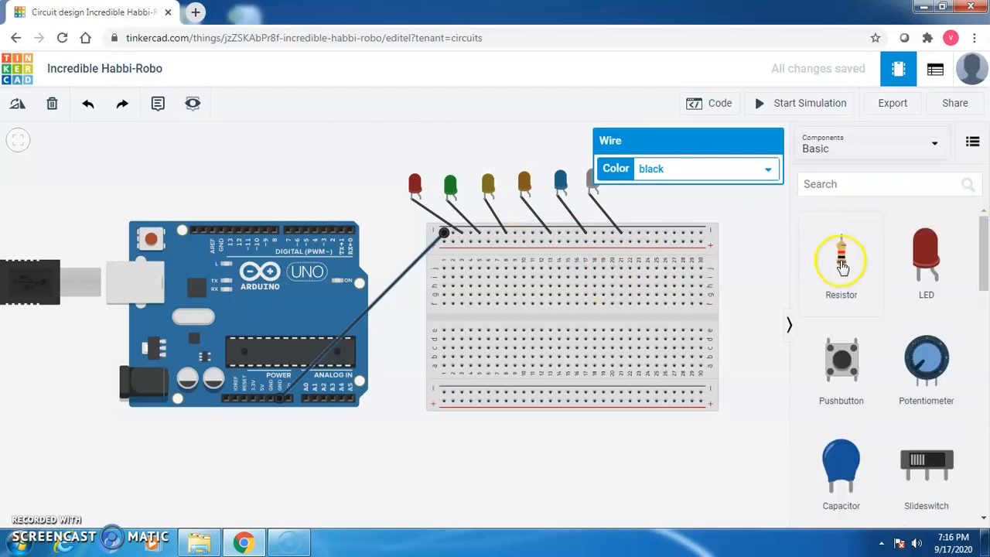
drag(842, 265, 743, 224)
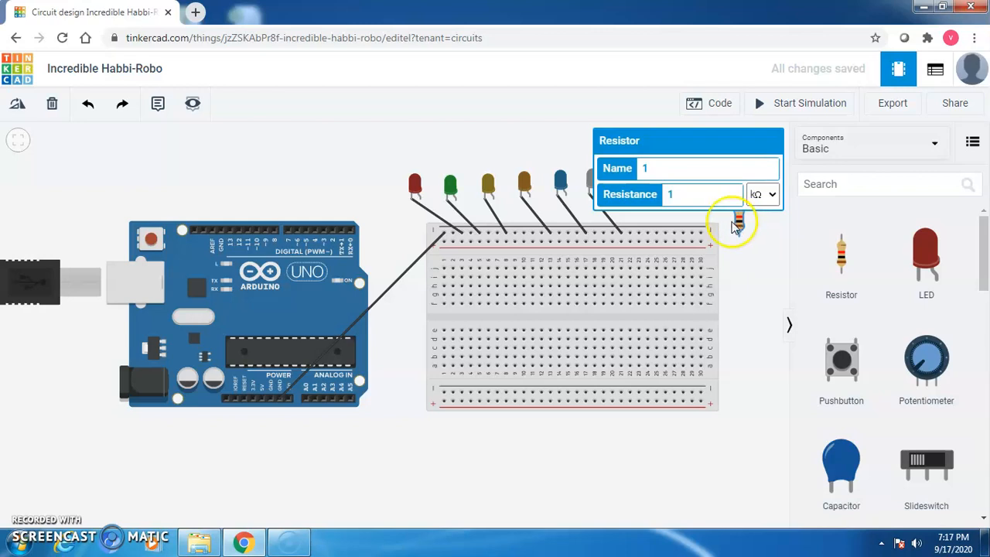
click(18, 109)
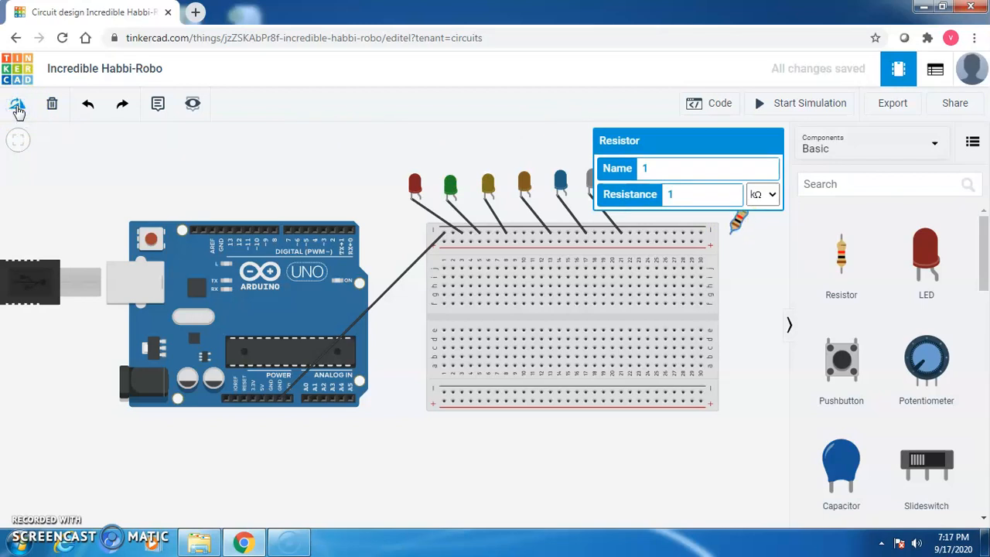
click(18, 108)
click(17, 108)
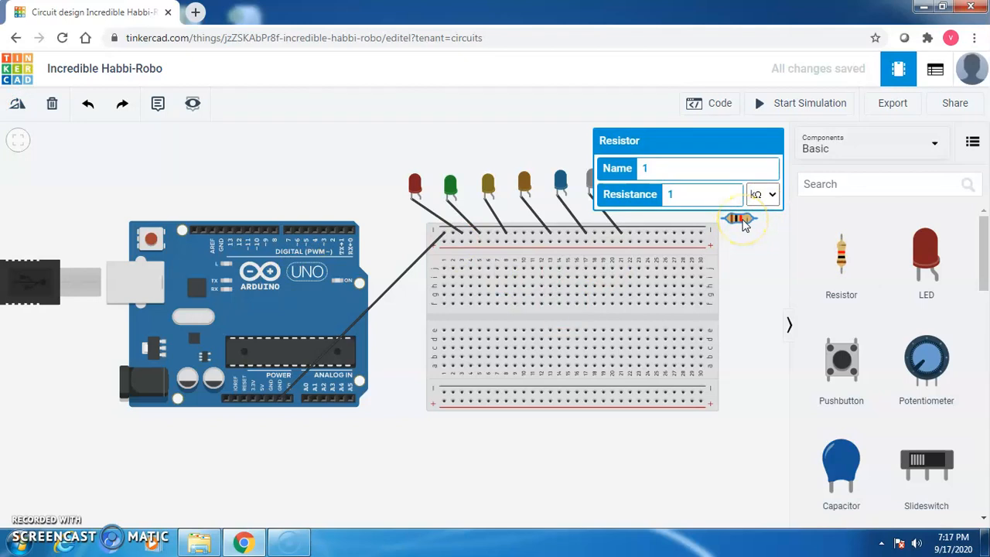
drag(743, 223, 475, 279)
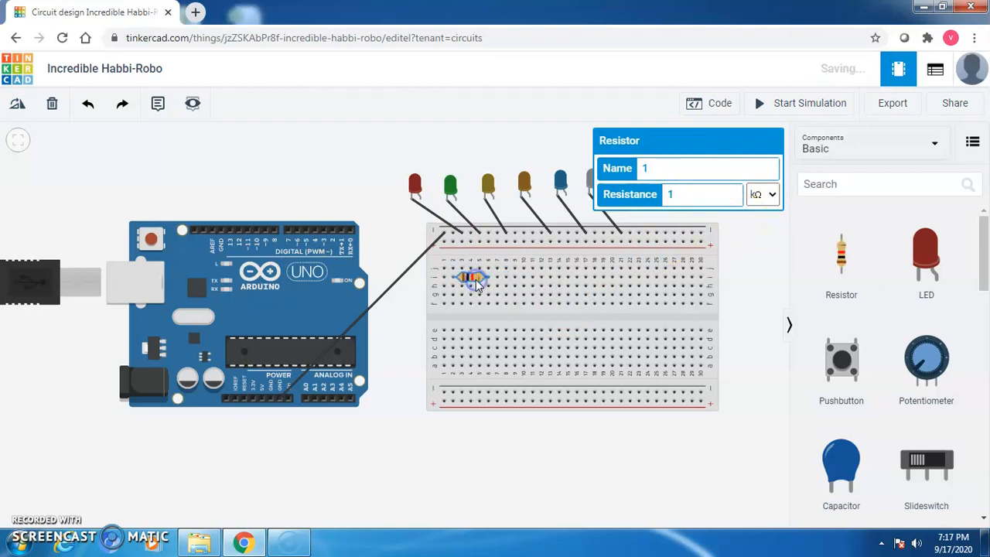
Wire the red LED's anode to the first resistor, and route the resistor's other end to pin D8.
click(462, 278)
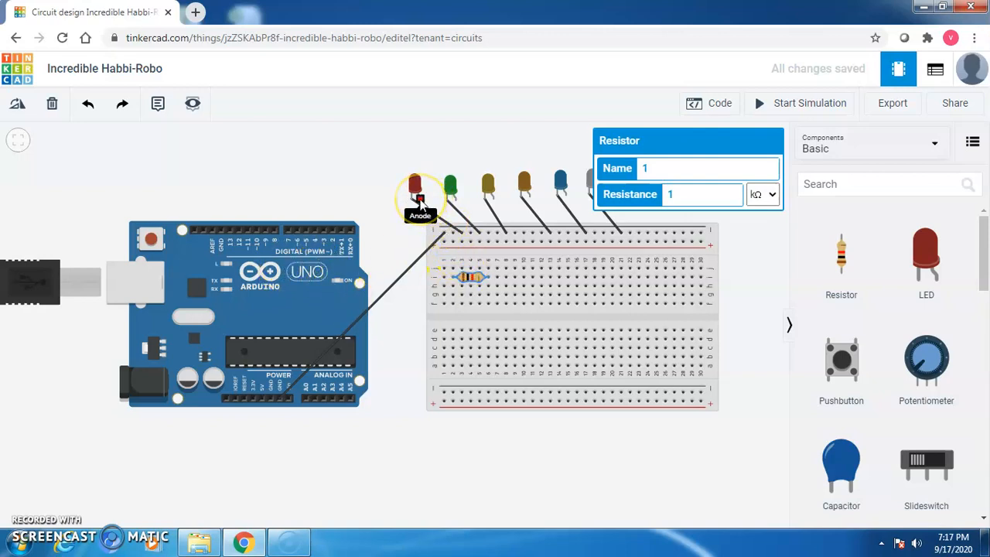
click(420, 203)
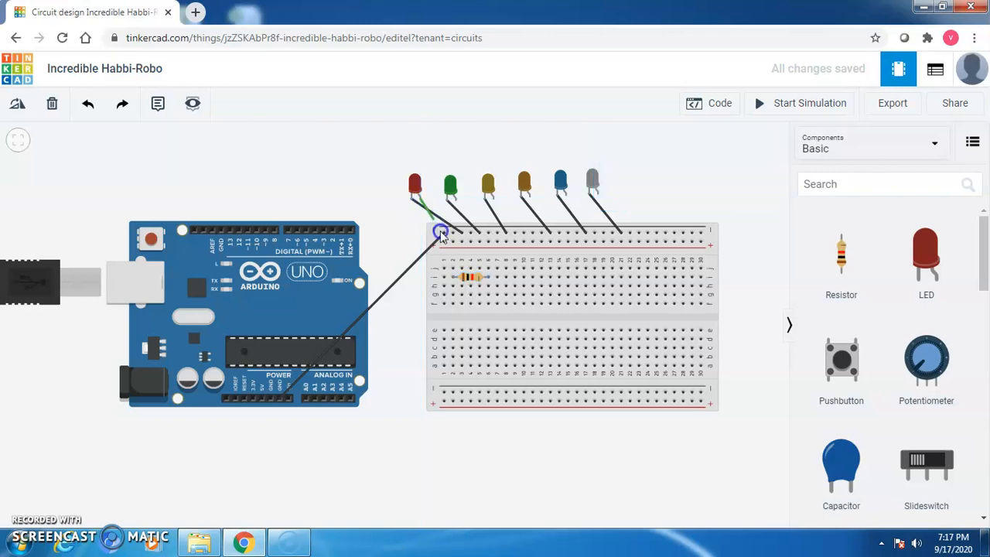
click(453, 268)
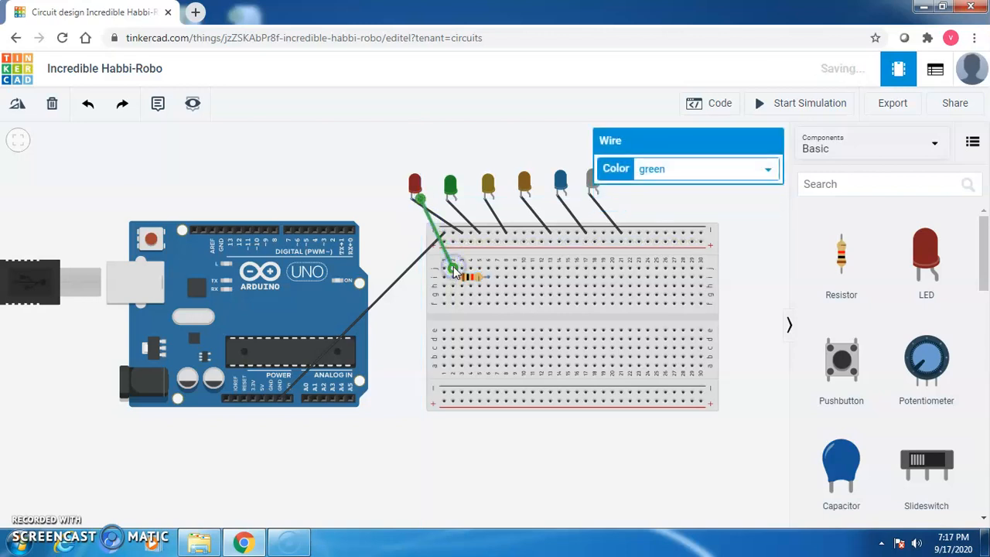
click(488, 286)
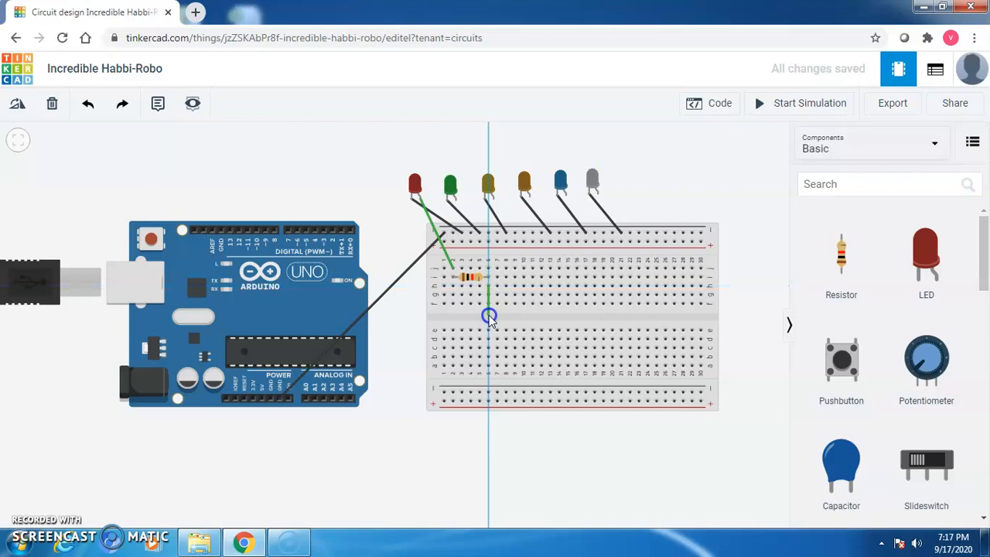
click(488, 316)
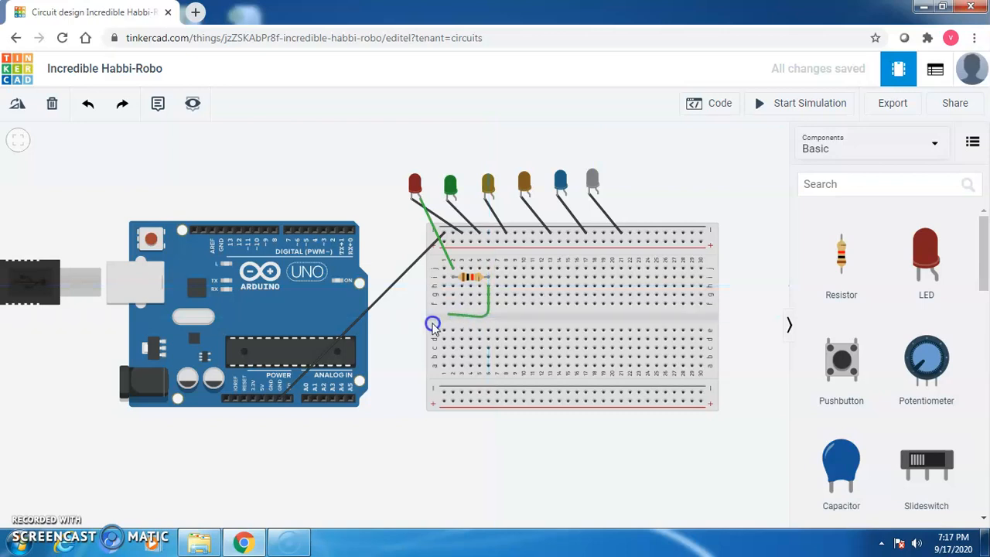
click(281, 314)
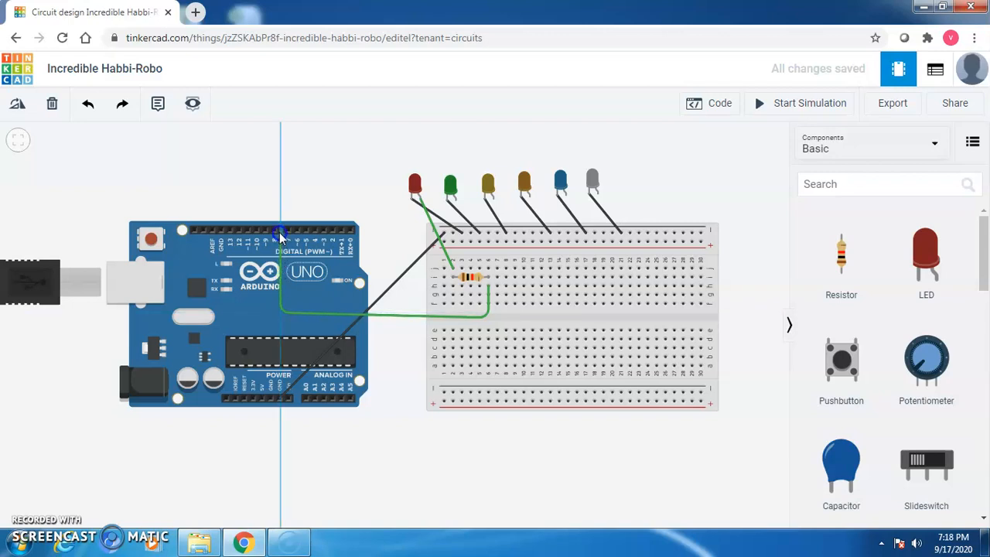
click(276, 231)
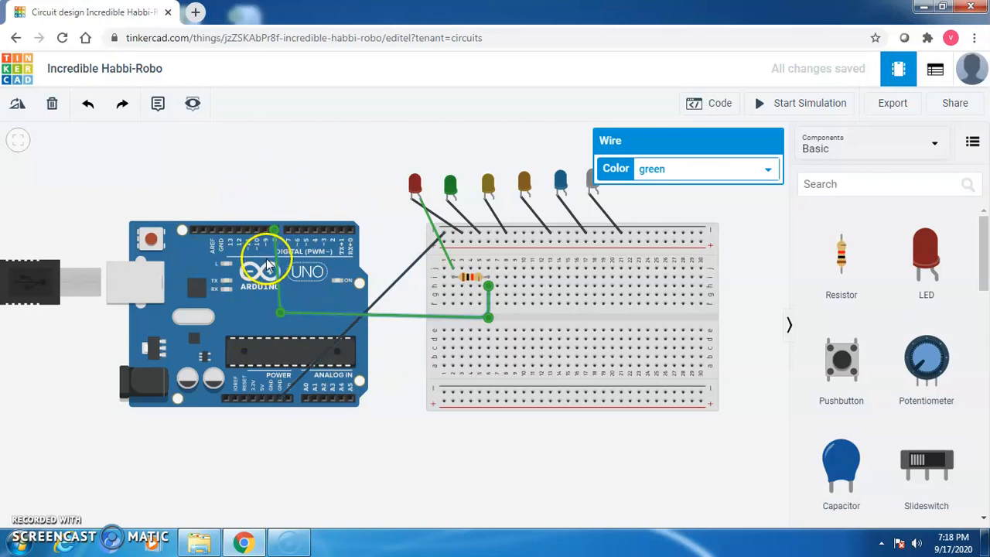
Place a second resistor horizontally on the breadboard beside the first.
drag(843, 246, 768, 236)
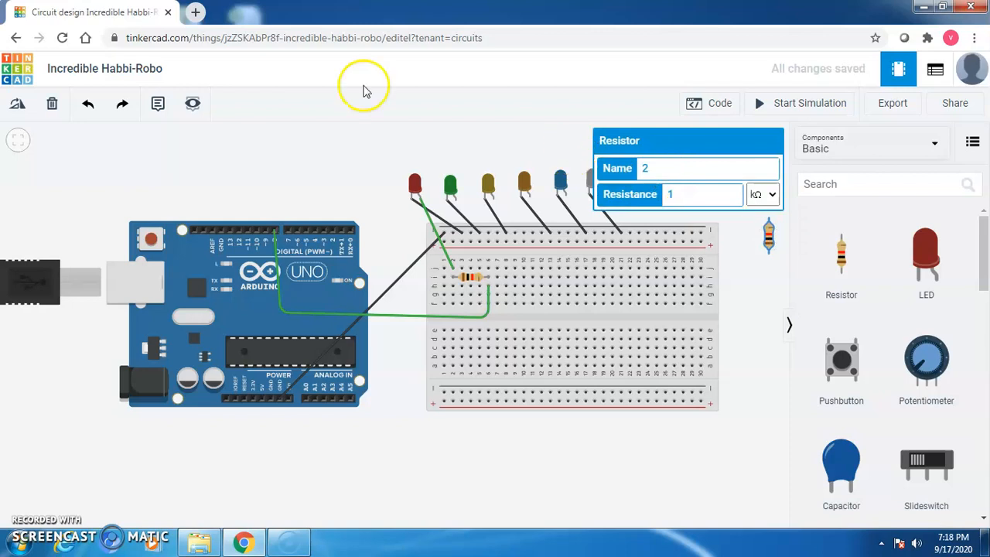
click(20, 106)
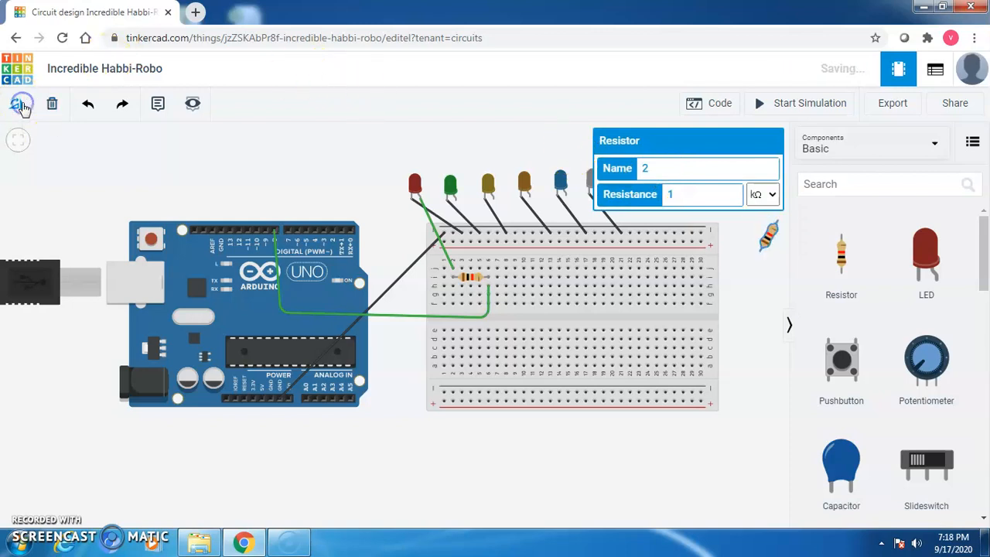
click(19, 104)
click(18, 104)
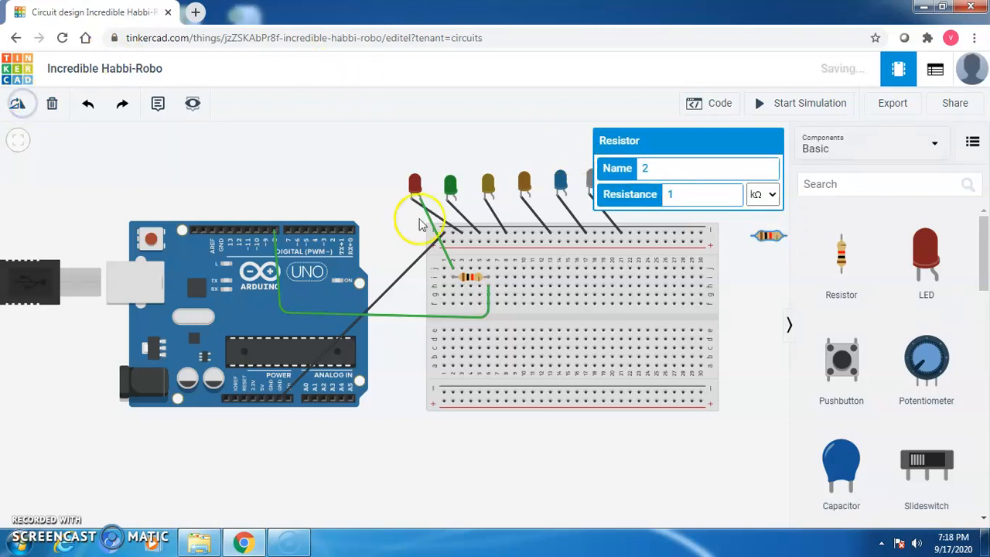
drag(770, 236, 524, 286)
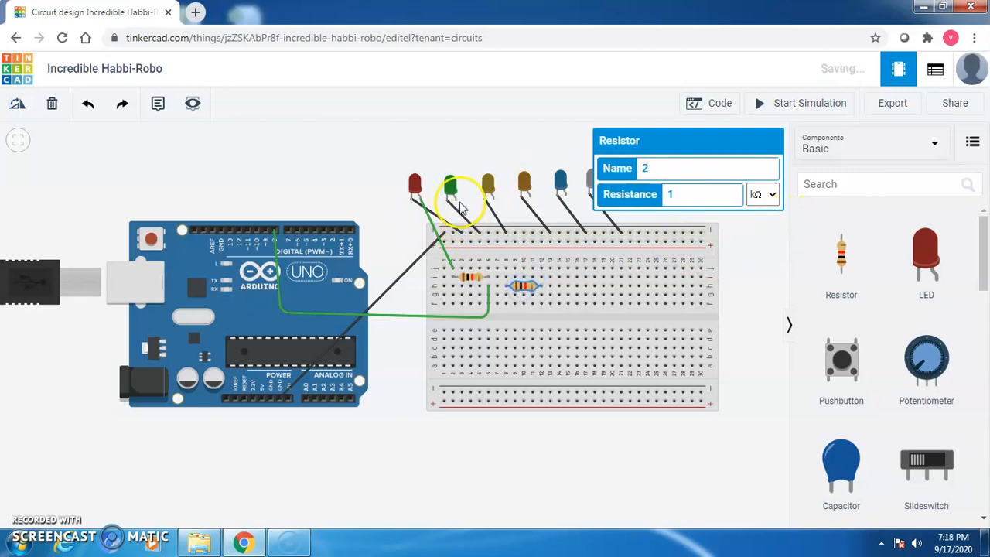
Wire the green LED's anode to the second resistor and its far end to pin D9.
click(456, 202)
click(505, 276)
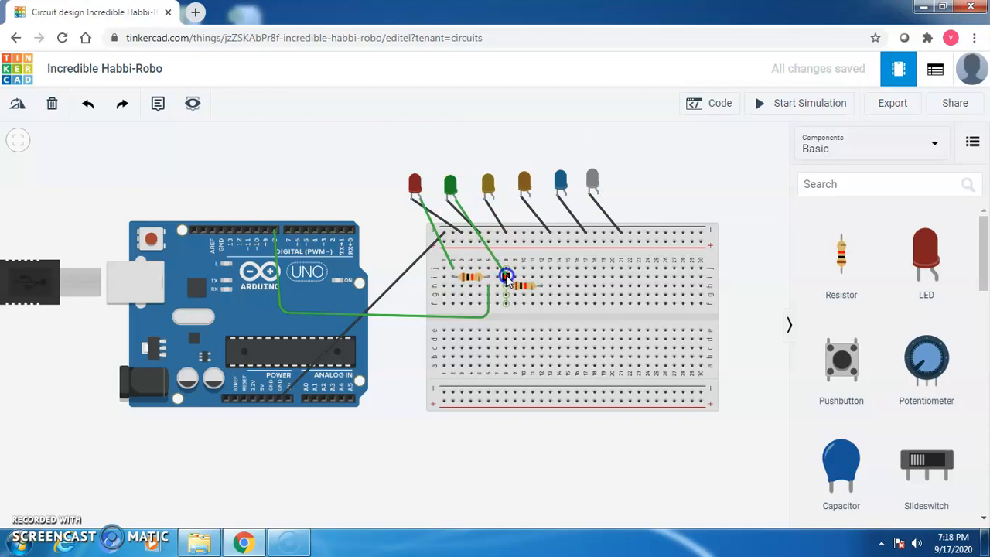
click(543, 295)
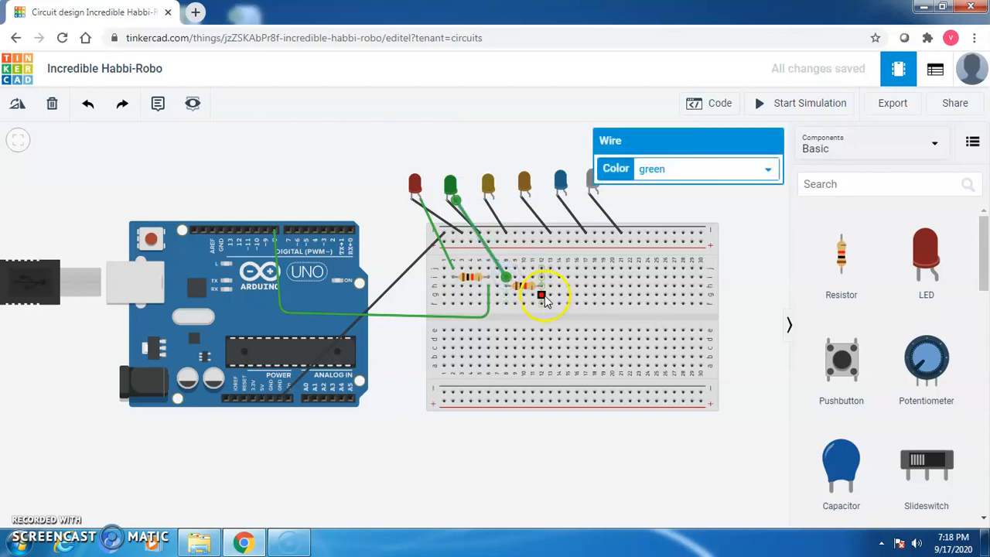
click(543, 294)
click(543, 322)
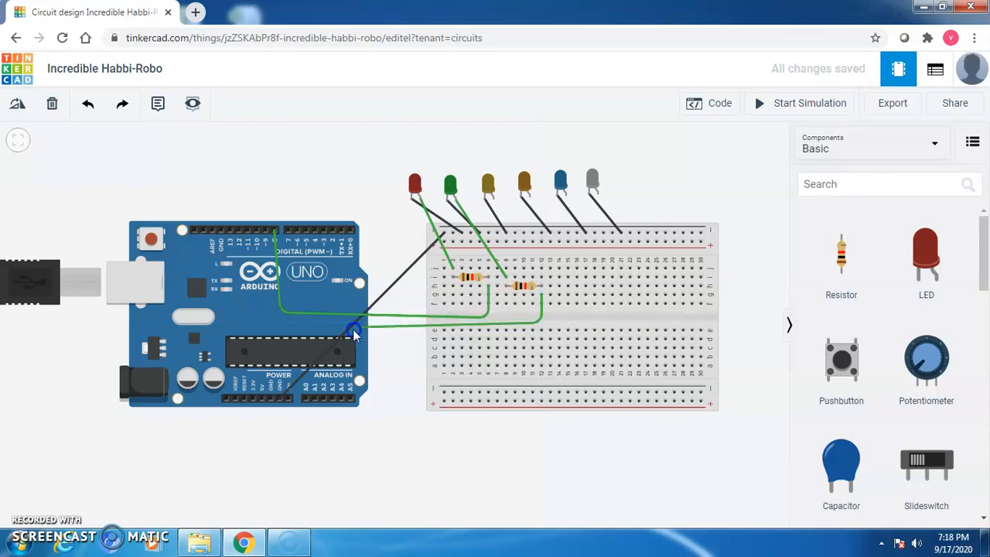
click(273, 319)
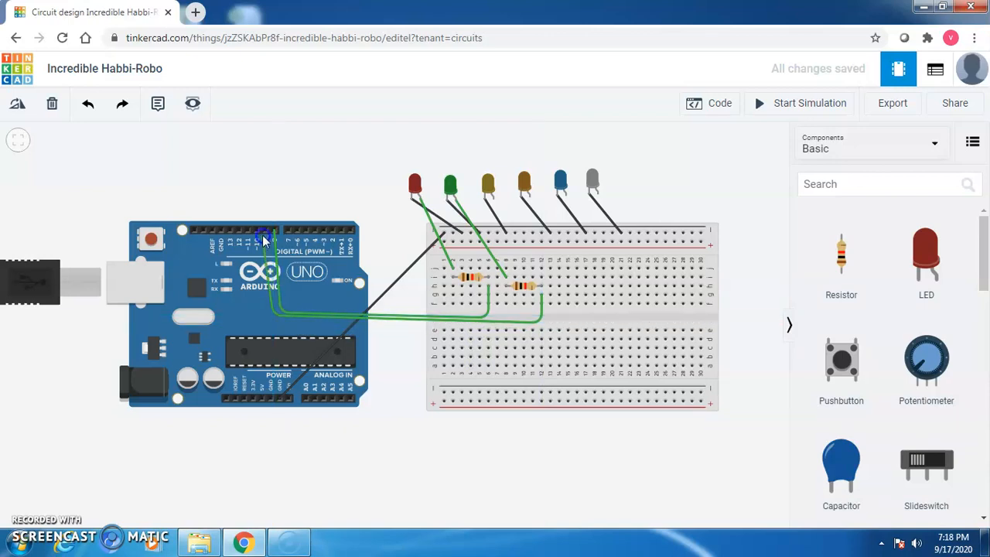
click(265, 232)
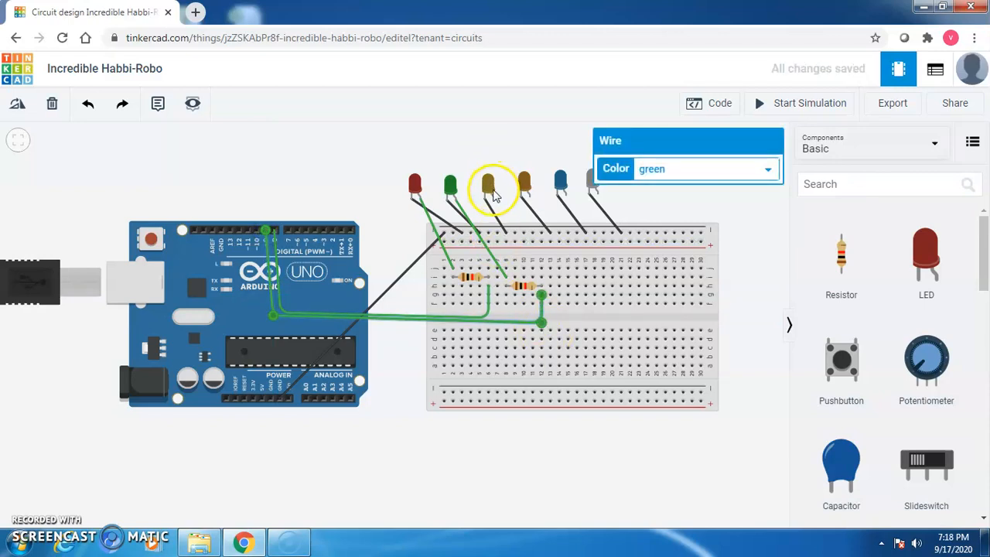
Place a third resistor horizontally on the breadboard.
drag(841, 249, 737, 255)
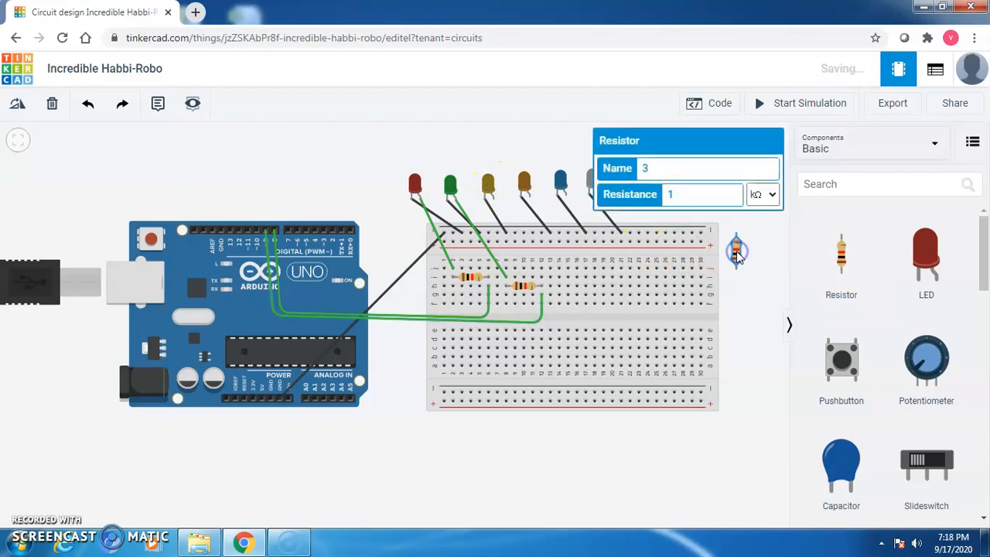
click(17, 105)
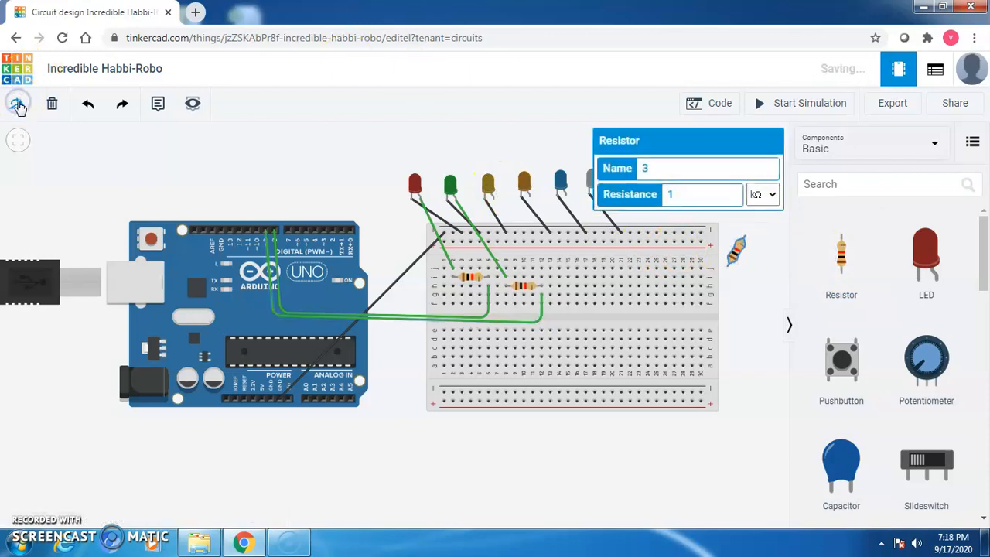
click(18, 104)
drag(735, 249, 572, 288)
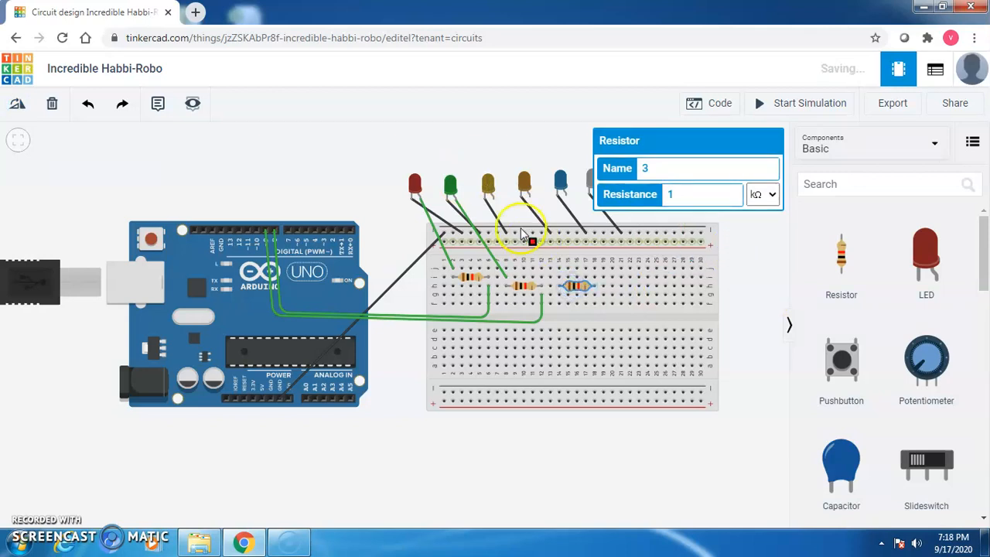
Wire the yellow LED's anode through the third resistor to pin D10, and add a fourth resistor.
click(493, 199)
click(558, 277)
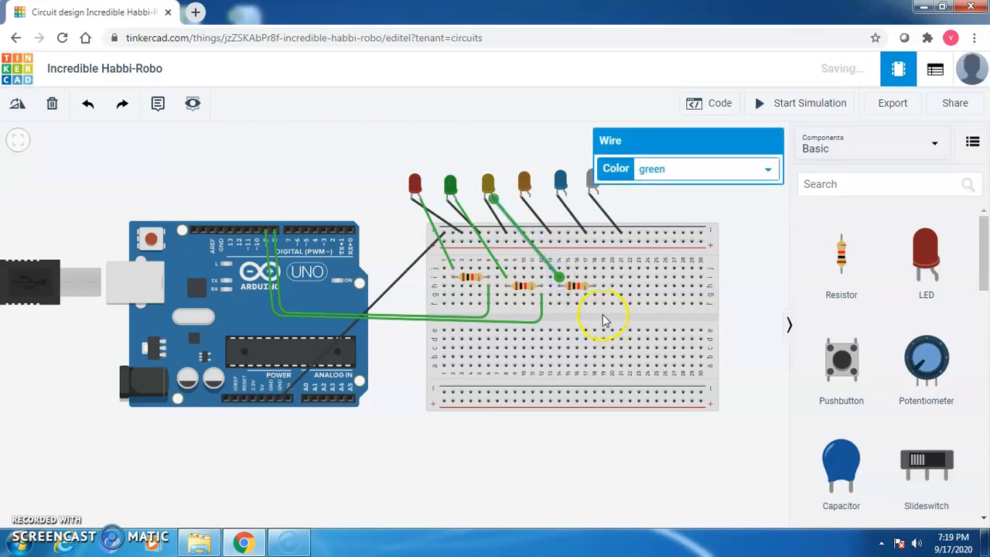
click(594, 296)
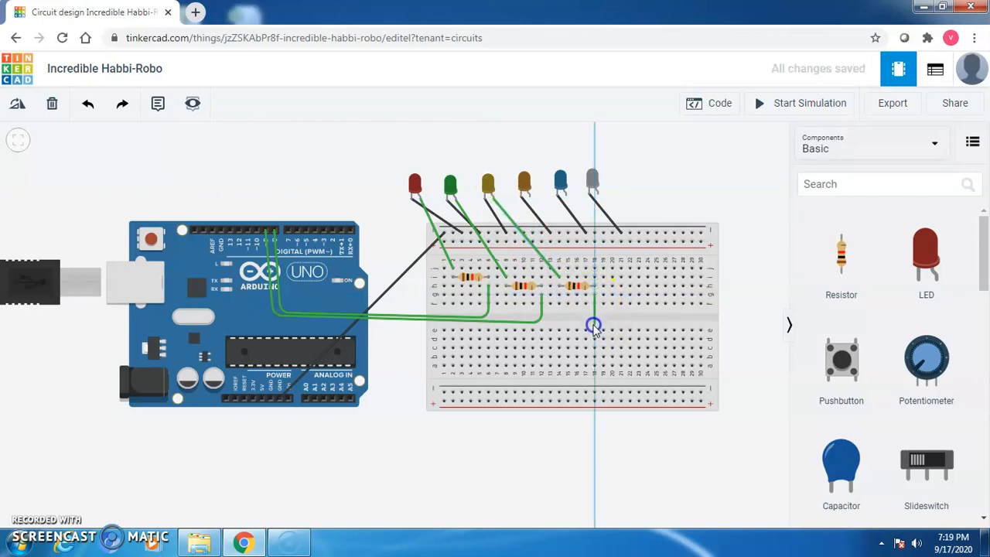
click(593, 326)
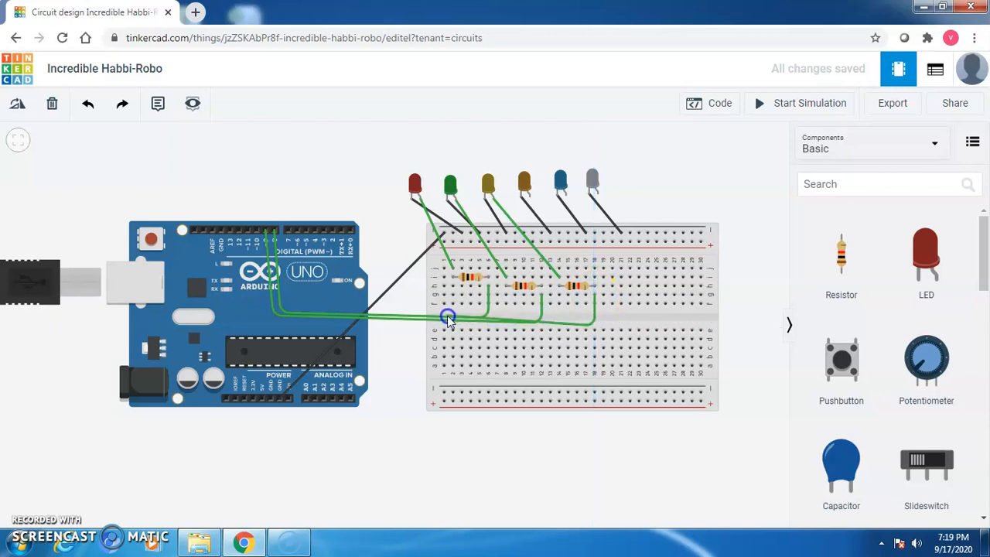
click(269, 317)
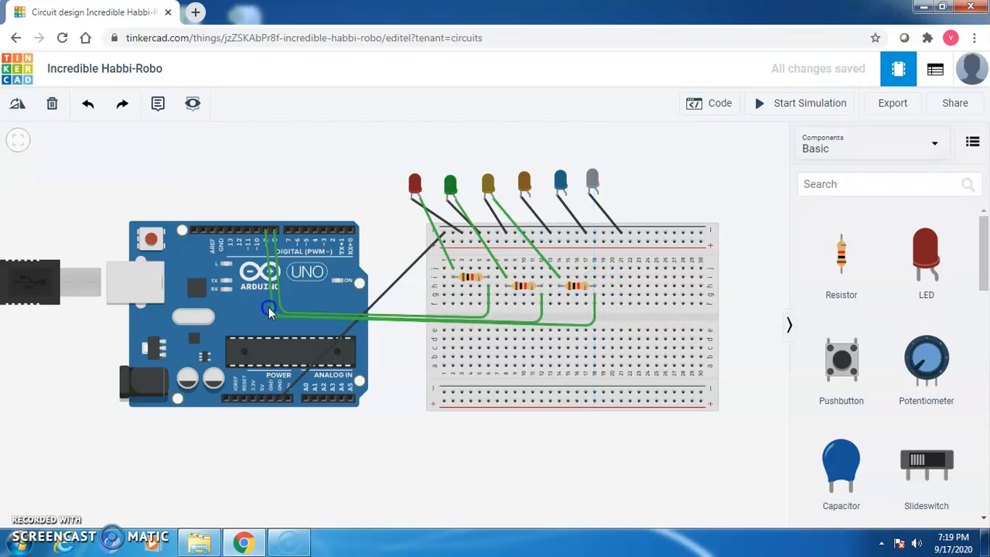
click(258, 237)
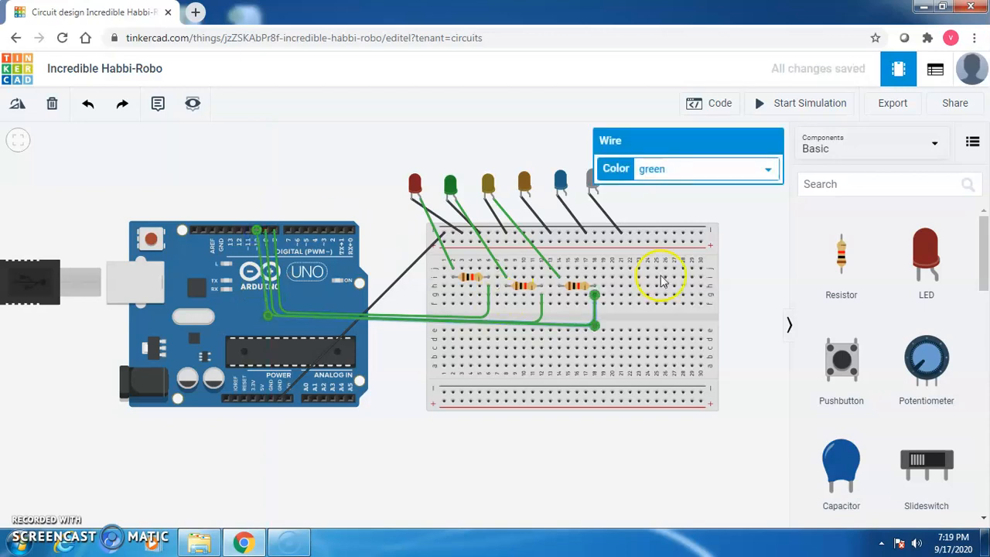
drag(868, 259, 748, 246)
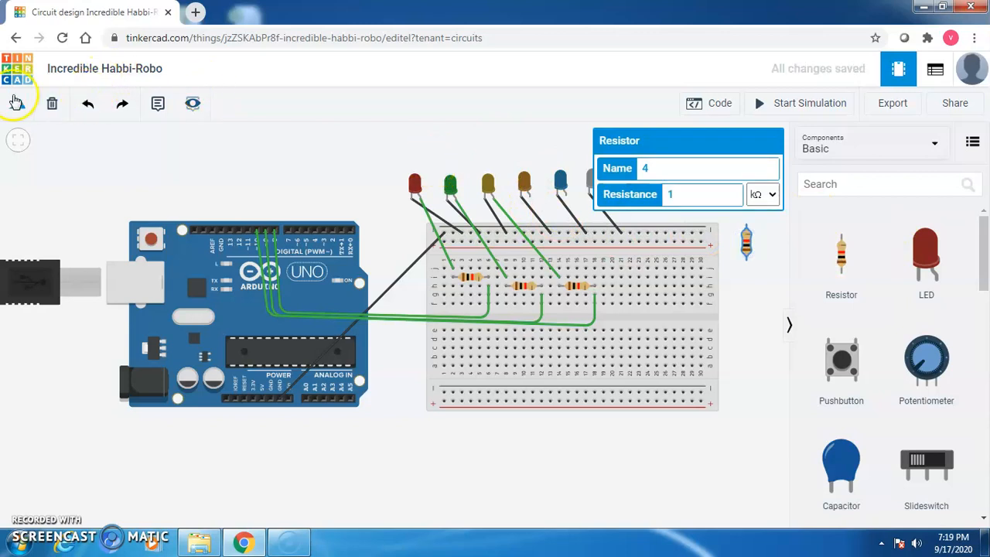
Rotate the fourth resistor horizontal and set it on the breadboard.
click(16, 105)
click(17, 105)
click(16, 105)
drag(749, 243, 530, 197)
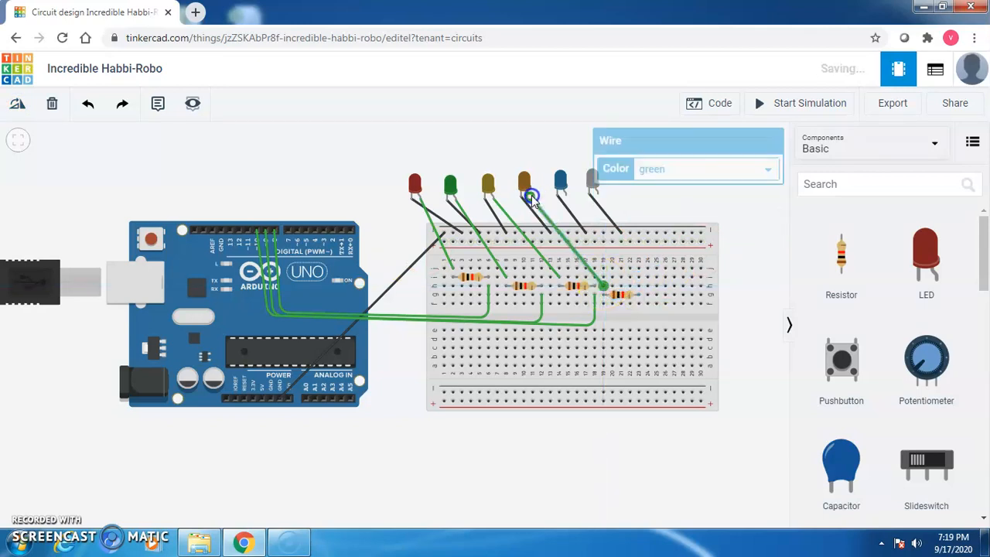
Wire the fourth resistor's far end to pin D11, and add a fifth resistor.
click(639, 305)
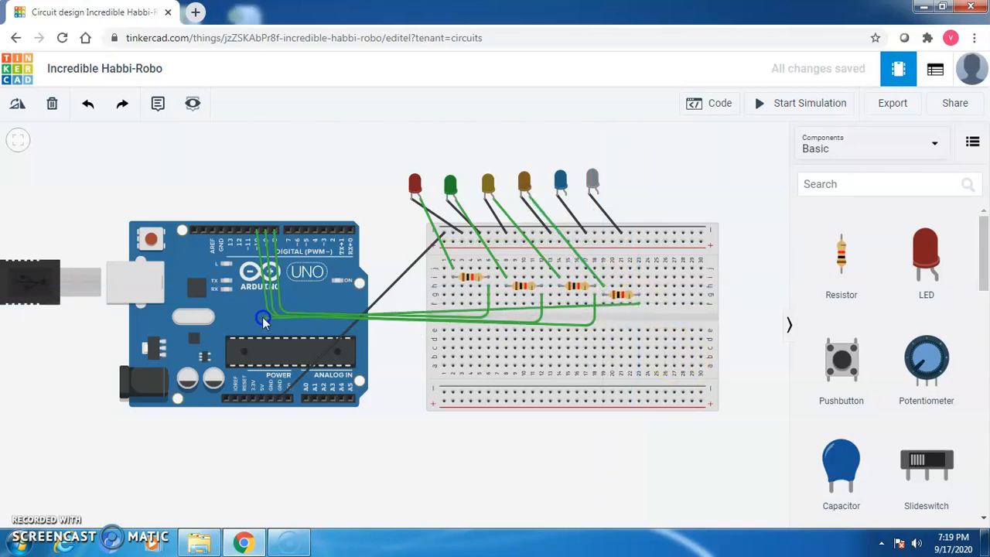
click(247, 232)
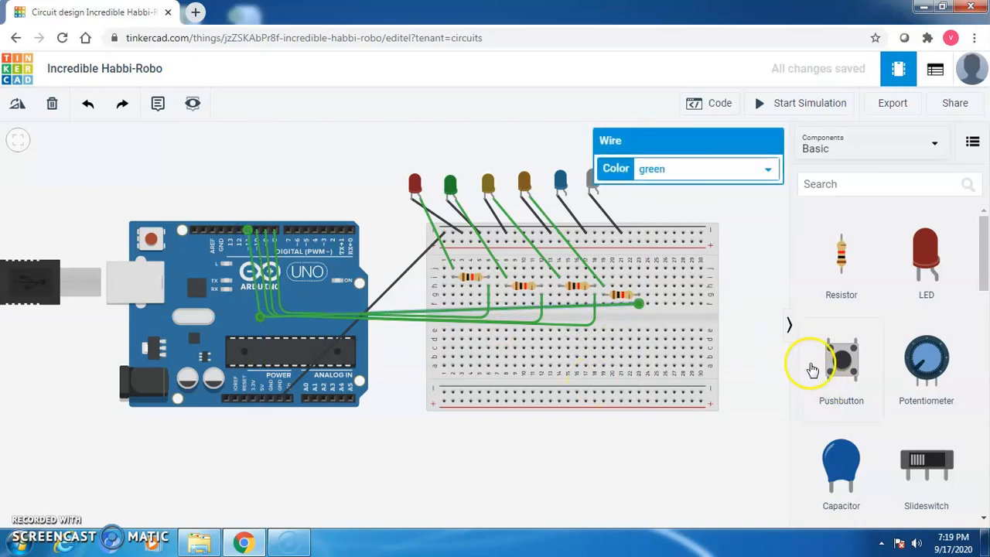
drag(839, 271, 744, 257)
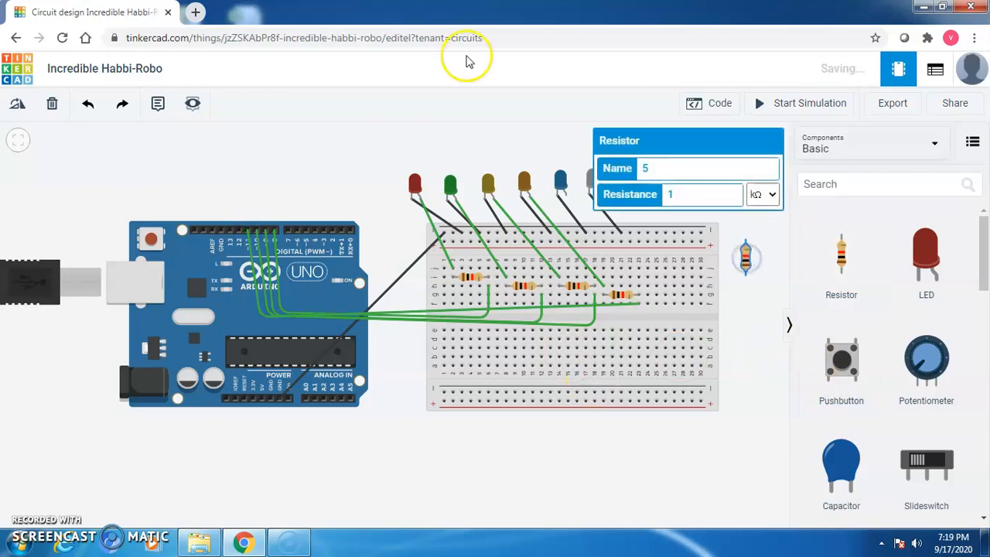
Rotate the fifth resistor horizontal and wire its left end to the blue LED's anode.
click(19, 106)
click(20, 108)
click(20, 107)
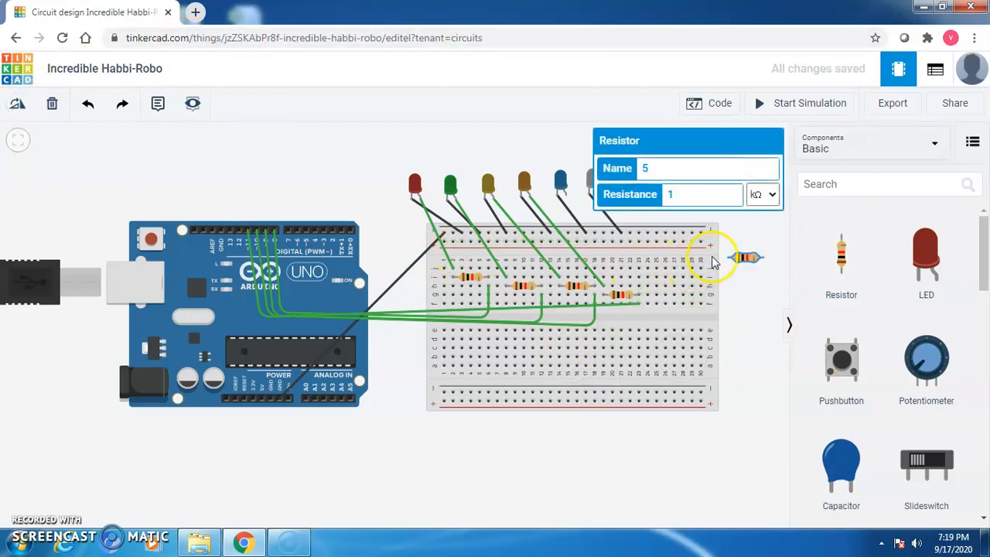
drag(751, 252, 611, 304)
click(607, 303)
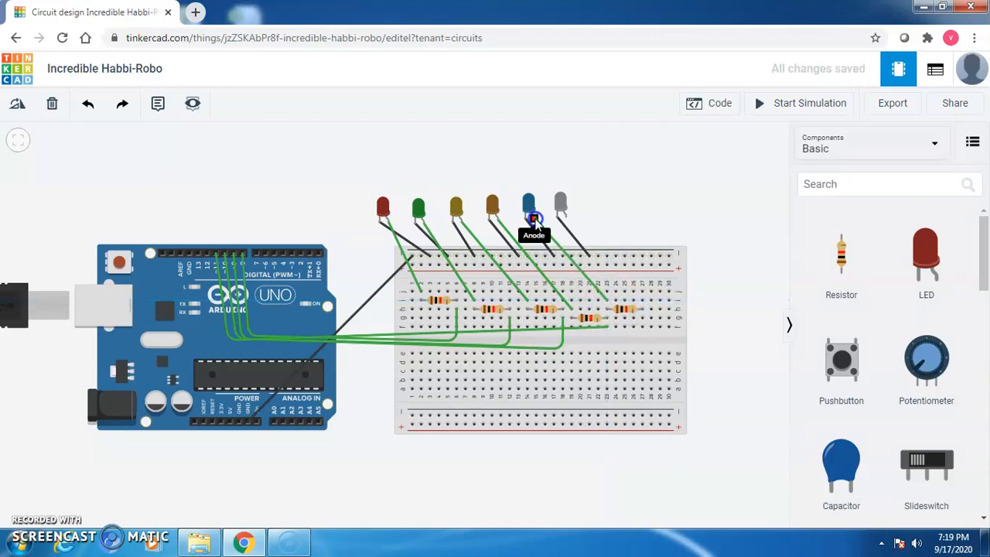
click(534, 220)
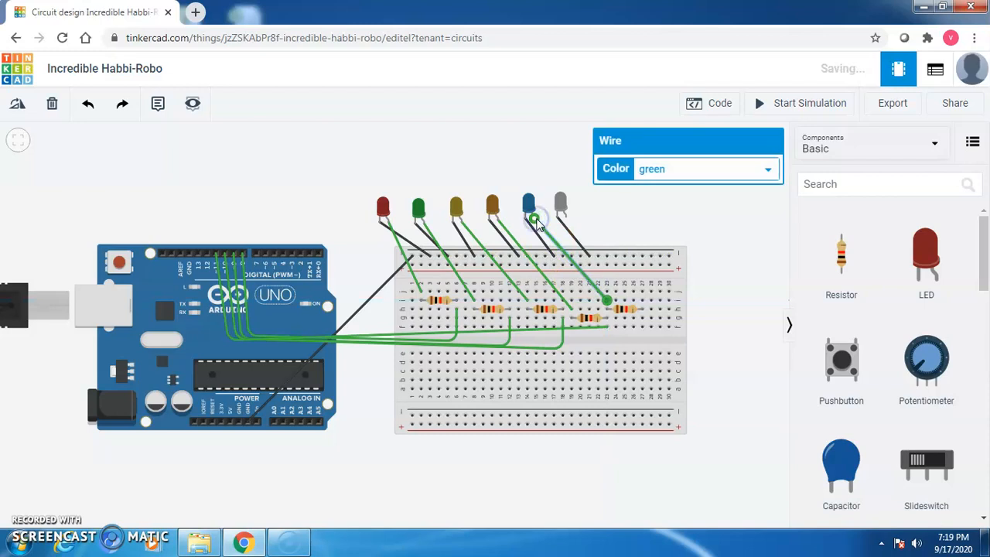
Route a green wire from the resistor's far end, bending below, to Arduino pin D12.
click(643, 320)
click(641, 348)
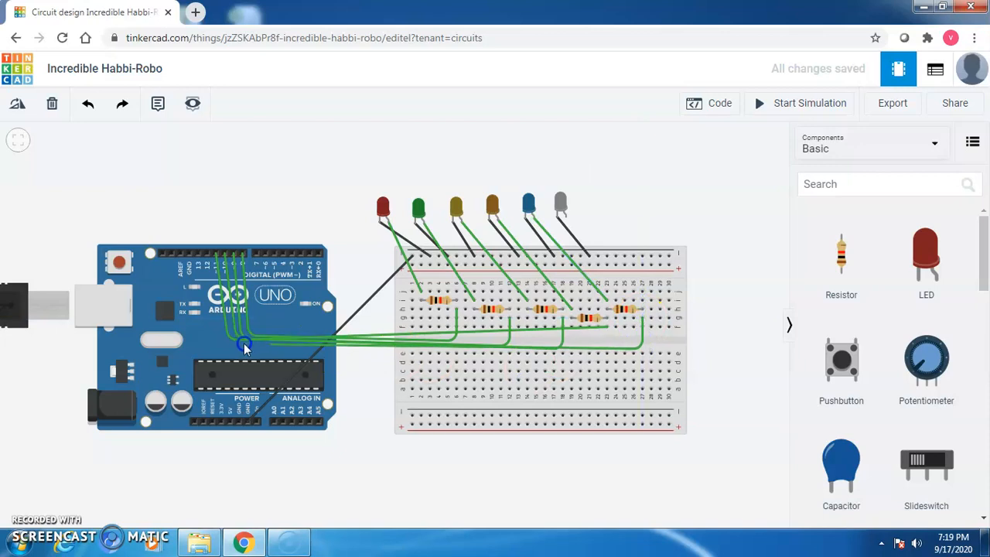
click(220, 347)
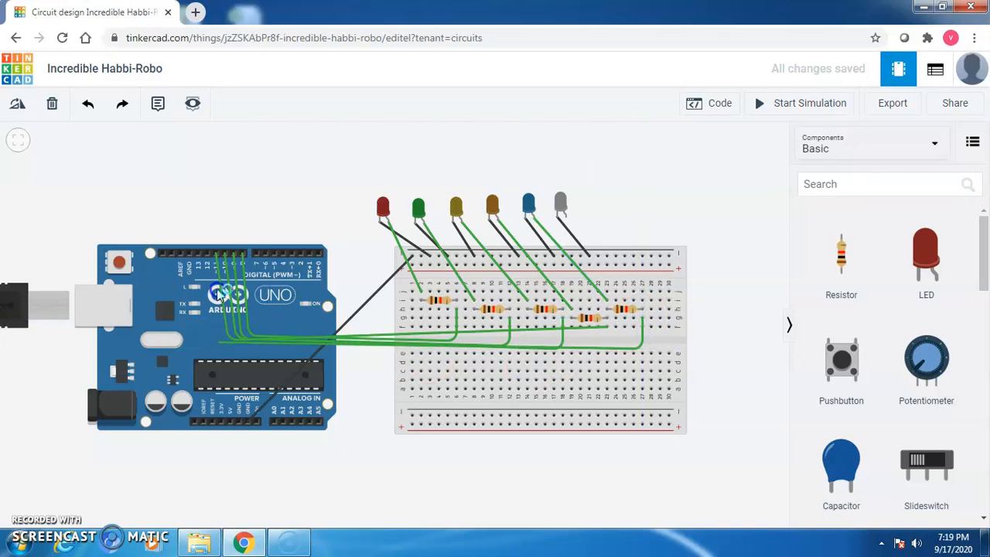
click(207, 255)
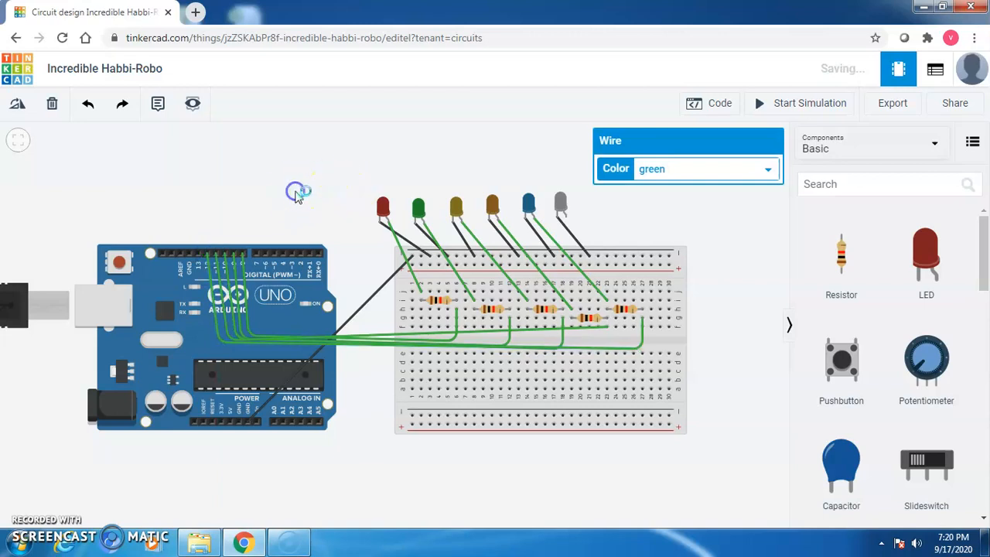
Place a sixth resistor, rotated horizontal, onto the breadboard.
click(296, 194)
drag(851, 259, 723, 246)
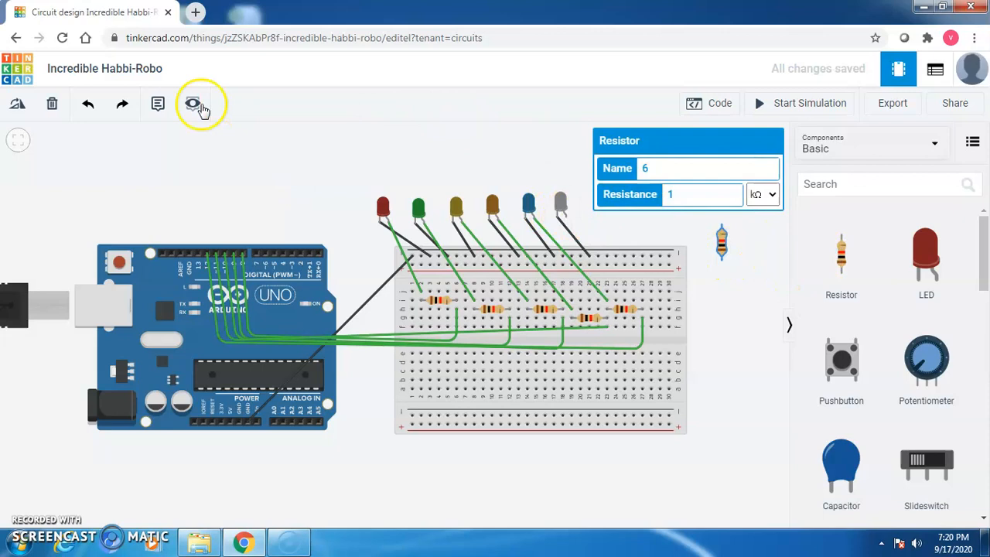
click(18, 106)
click(18, 107)
click(19, 107)
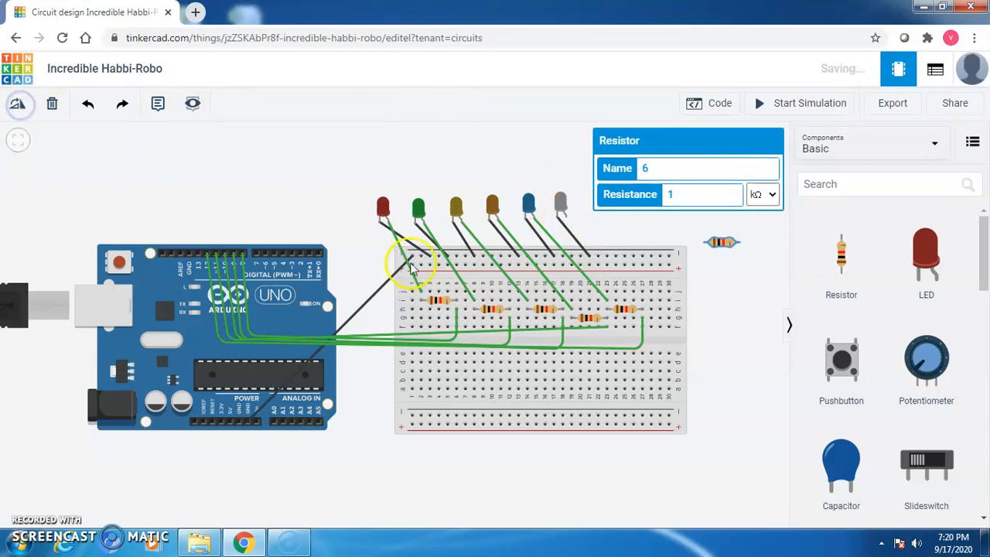
drag(719, 239, 649, 329)
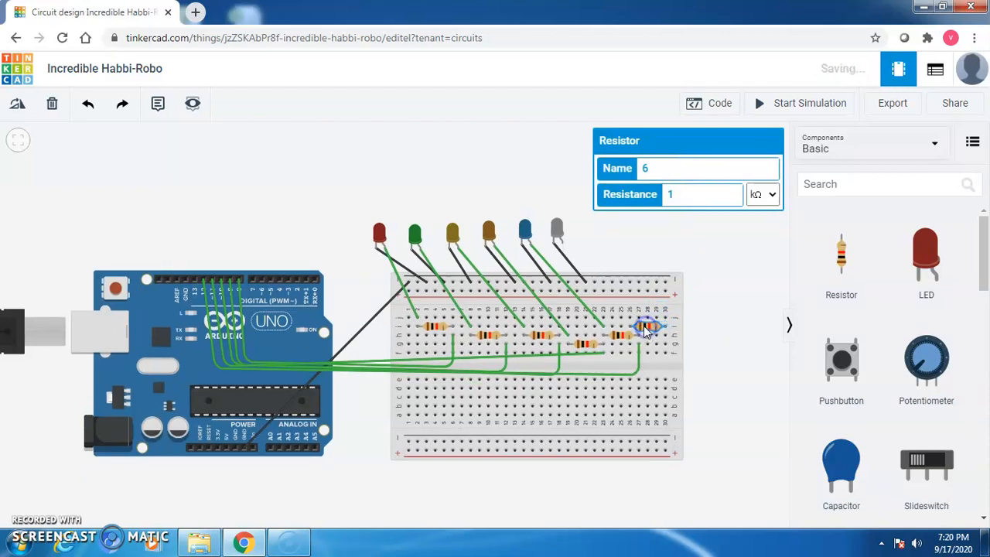
Wire the sixth resistor to the grey LED's anode and, under the breadboard, to pin 13.
click(631, 319)
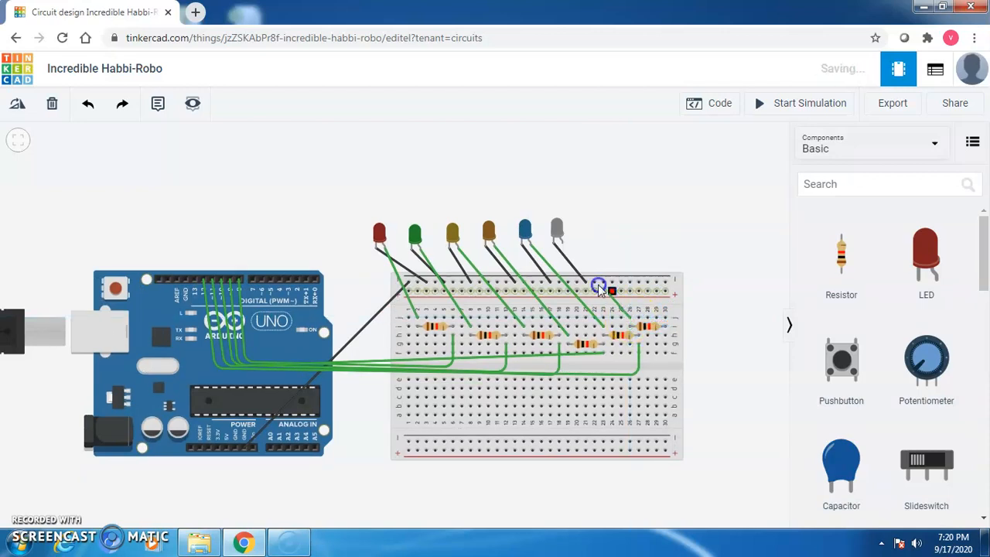
click(562, 244)
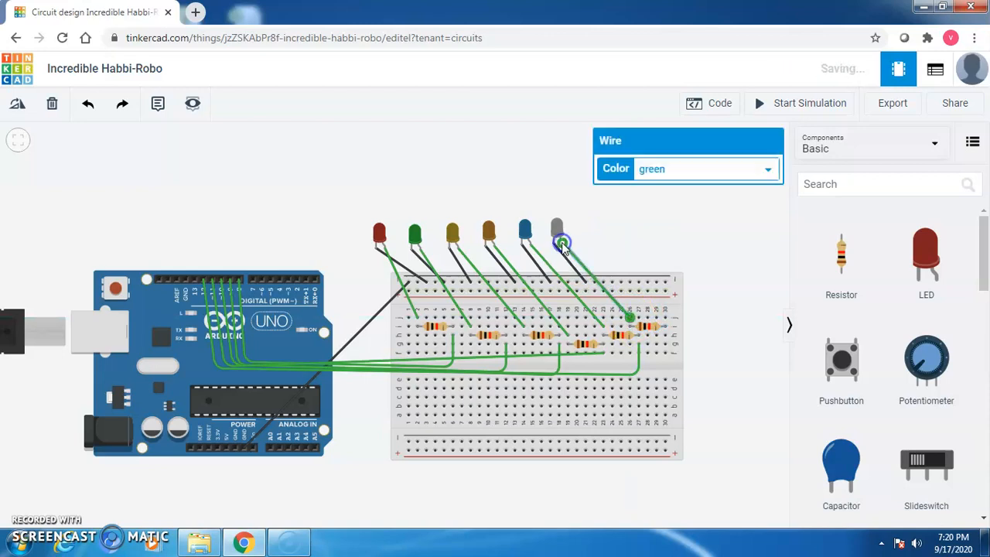
click(664, 335)
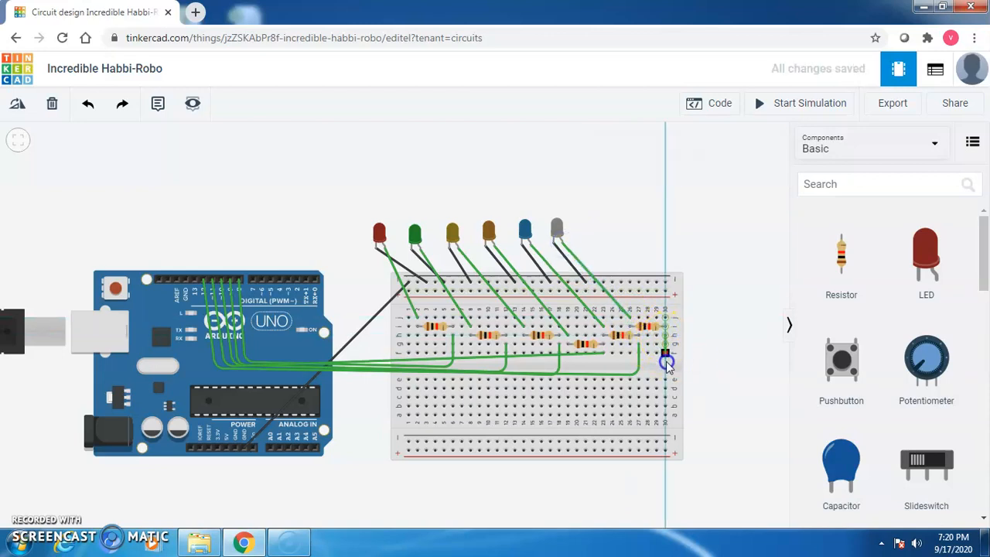
click(665, 373)
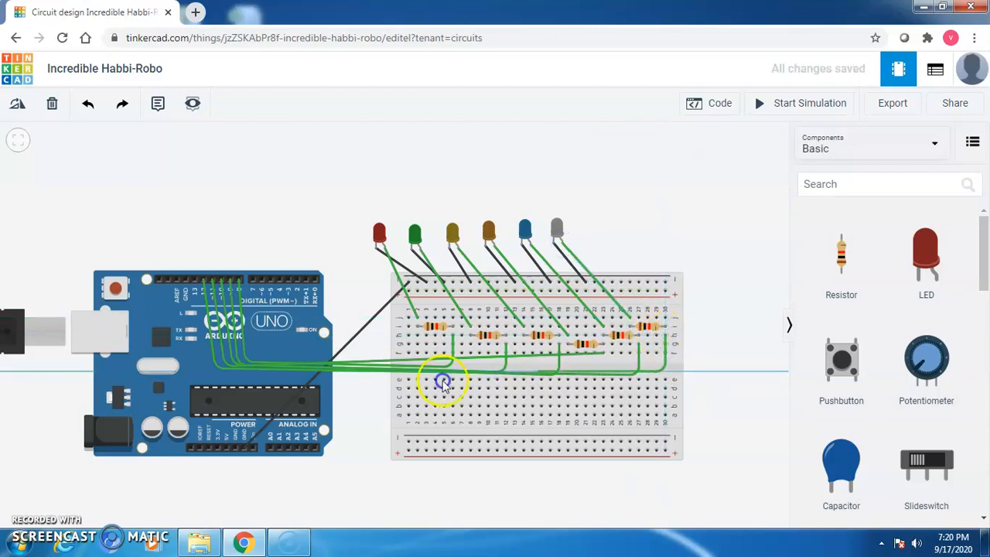
click(209, 372)
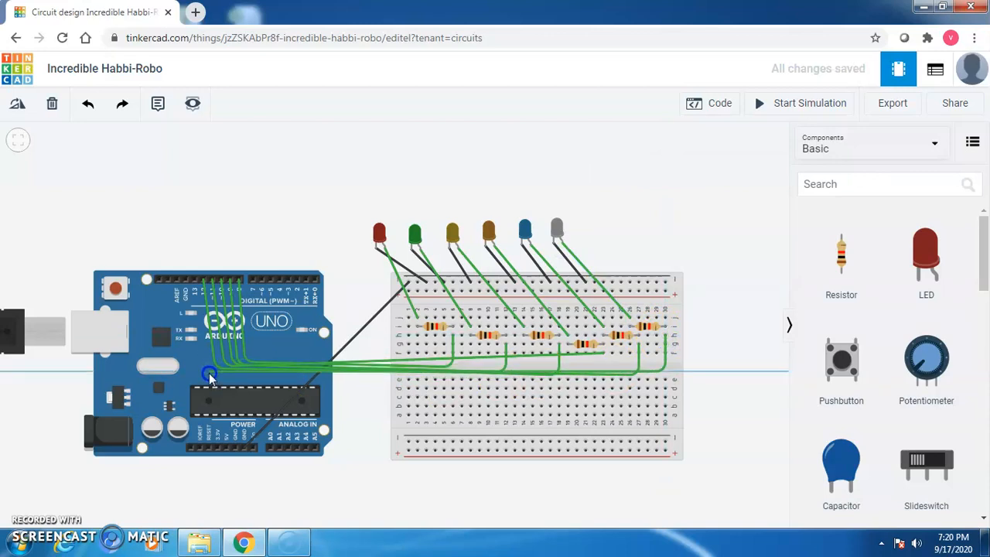
click(194, 280)
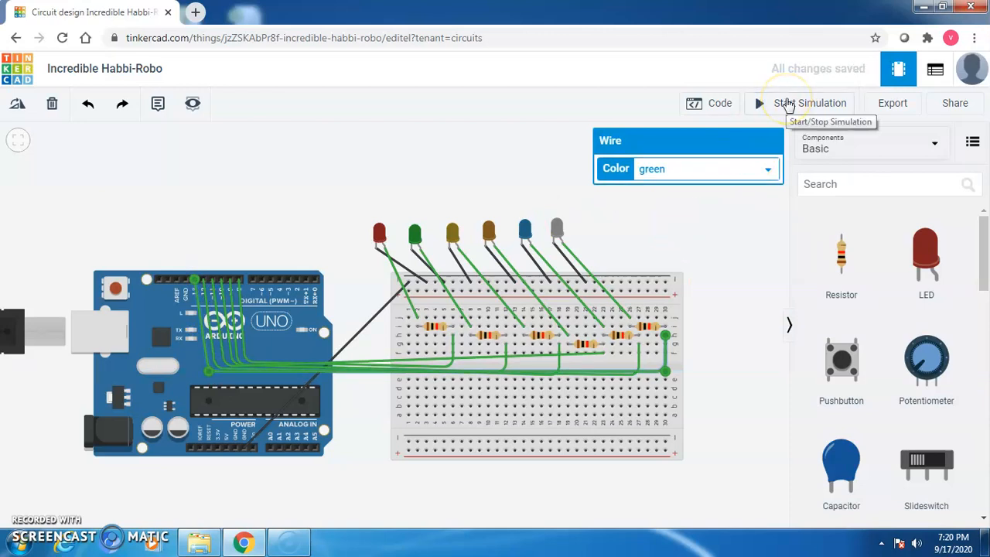
click(704, 106)
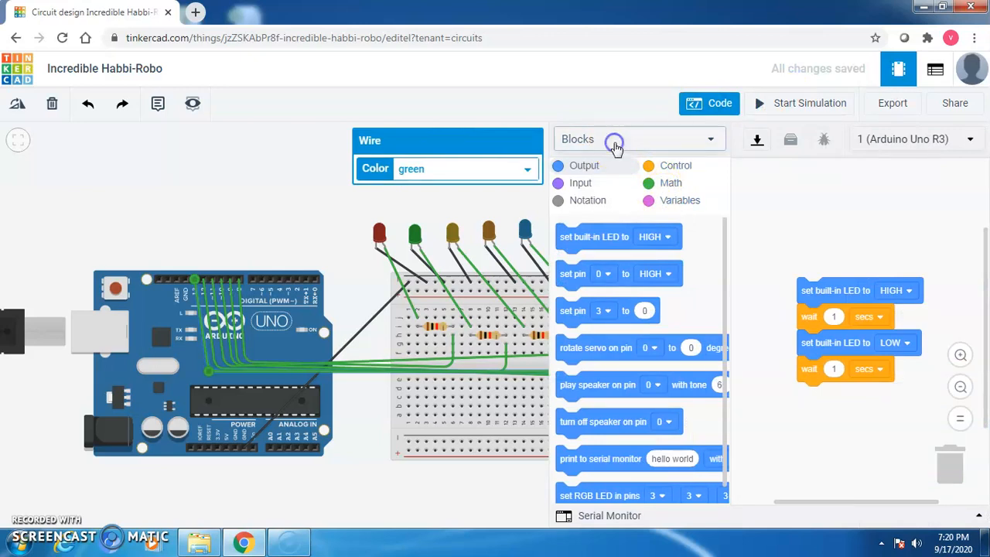
Switch the Arduino code editor from Blocks to Text mode.
click(617, 138)
click(612, 209)
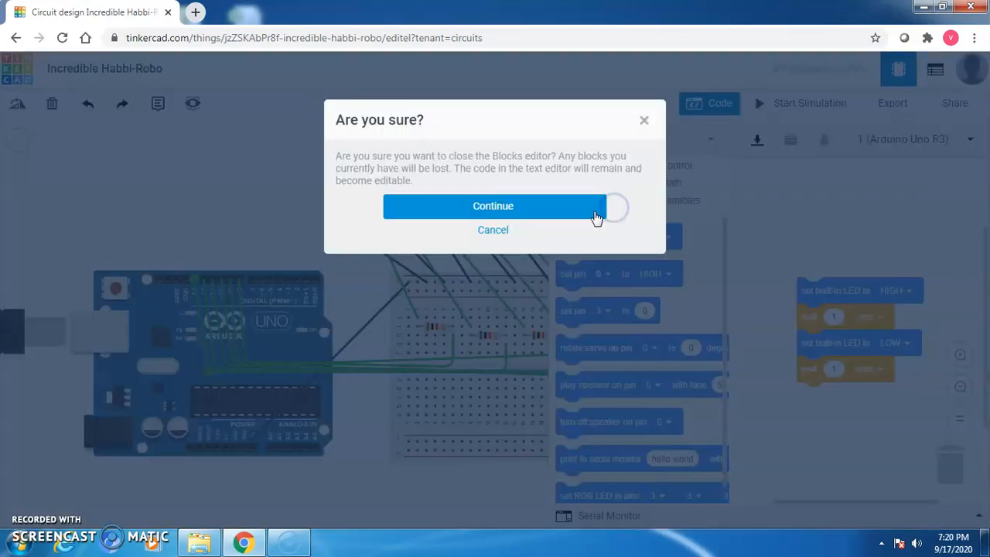
click(531, 208)
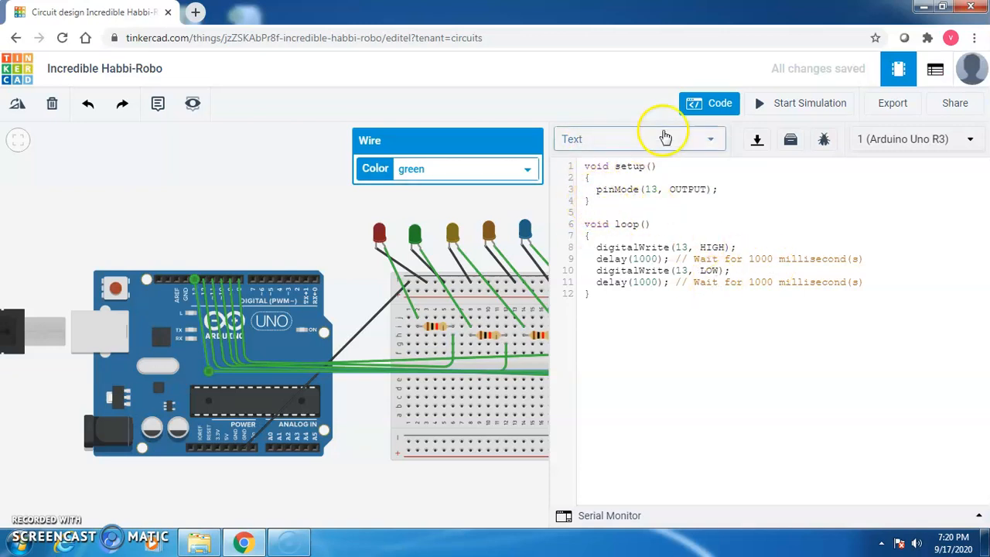
Declare global 'int i;', add for(i=8;i<=13;i++) in setup, and delete 13 from pinMode.
click(598, 192)
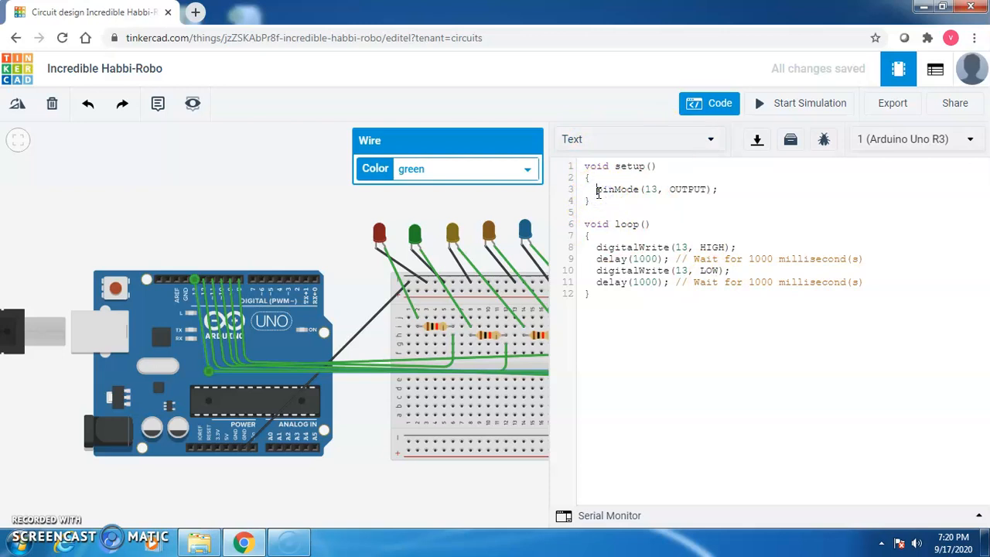
click(584, 169)
key(Return)
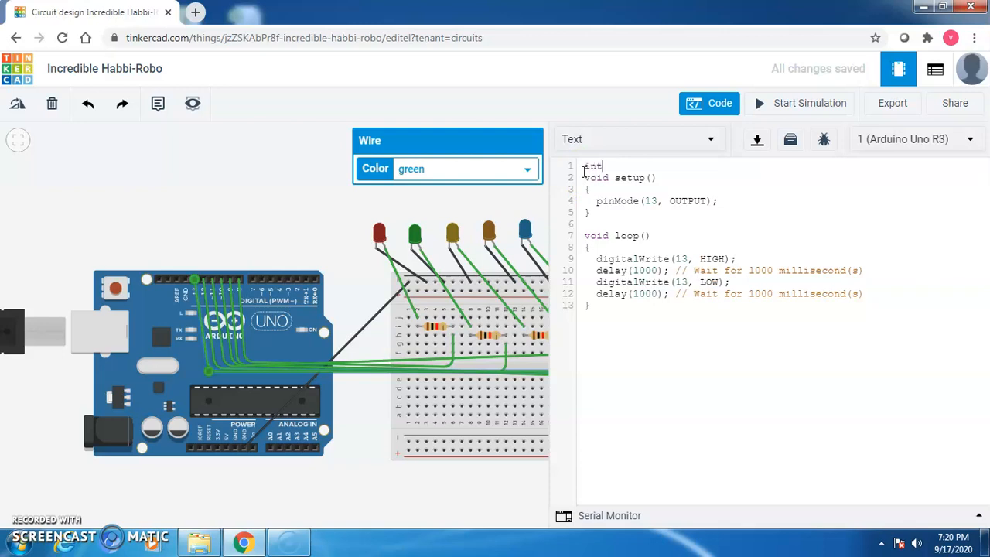
click(598, 193)
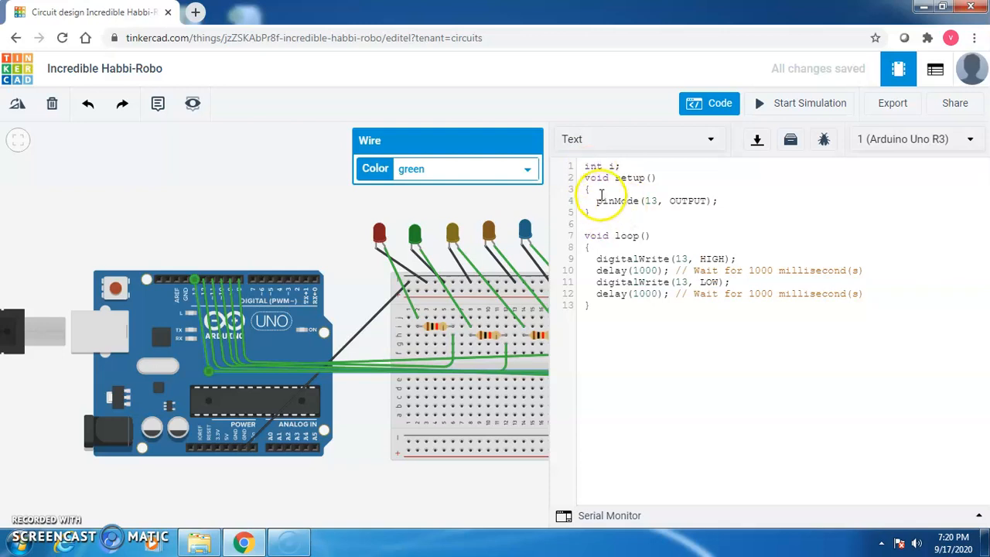
key(Return)
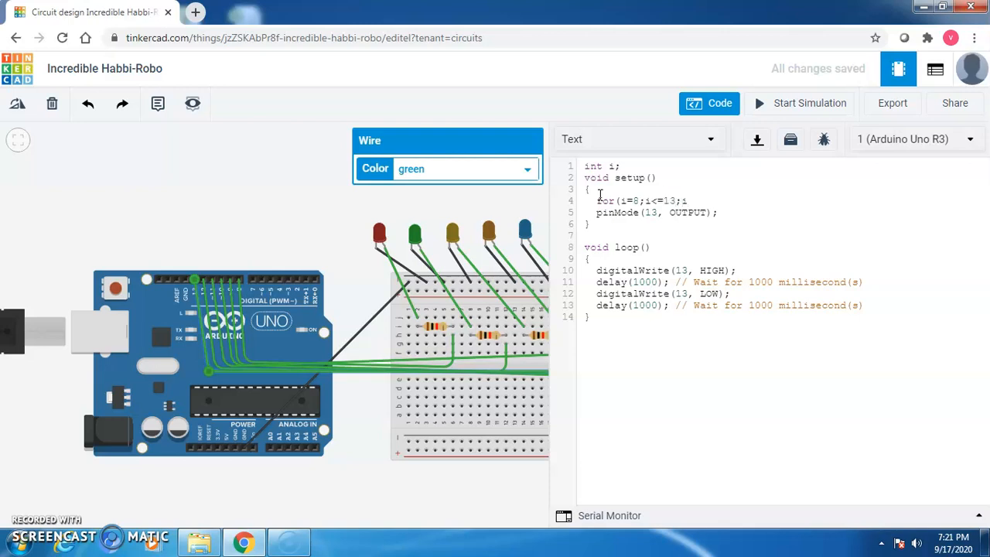
key(Return)
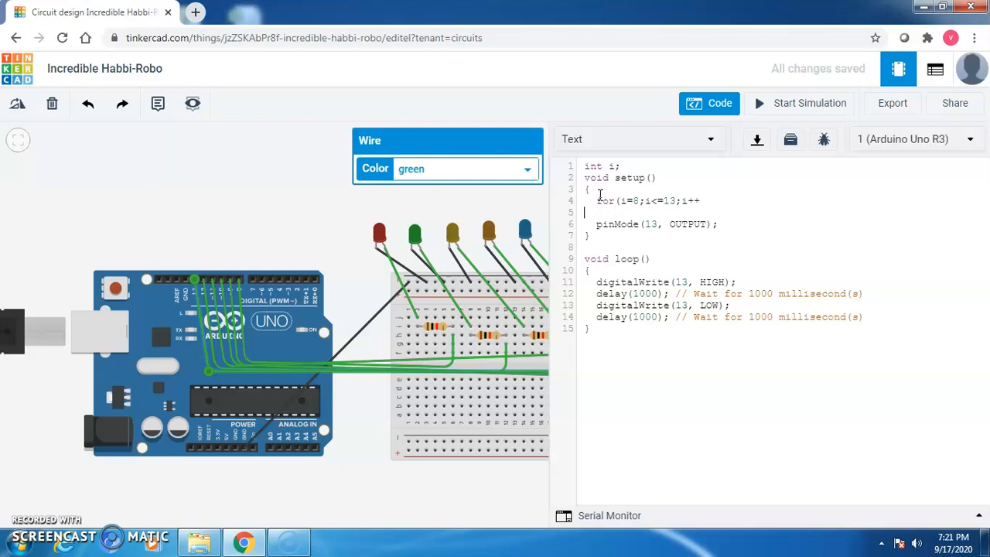
key(BackSpace)
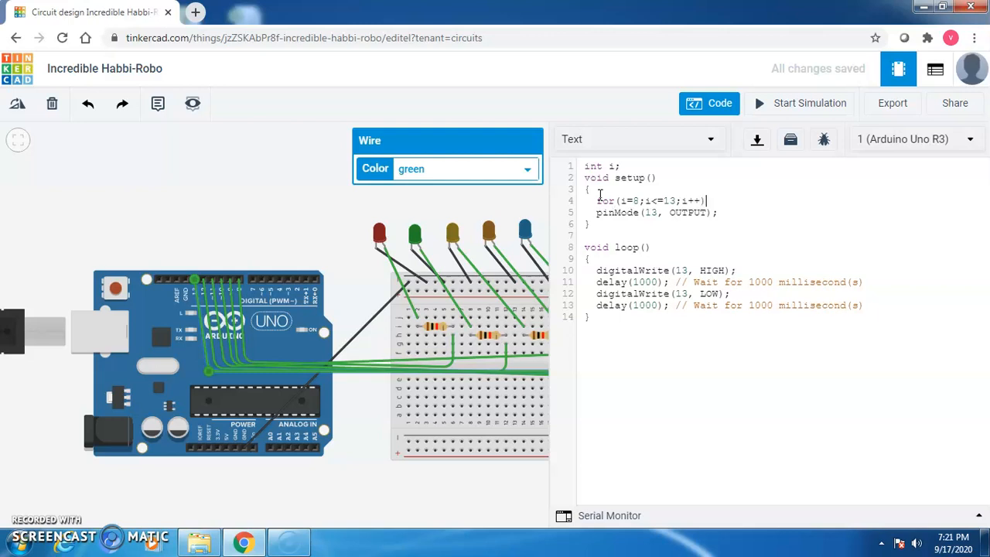
double_click(652, 213)
key(BackSpace)
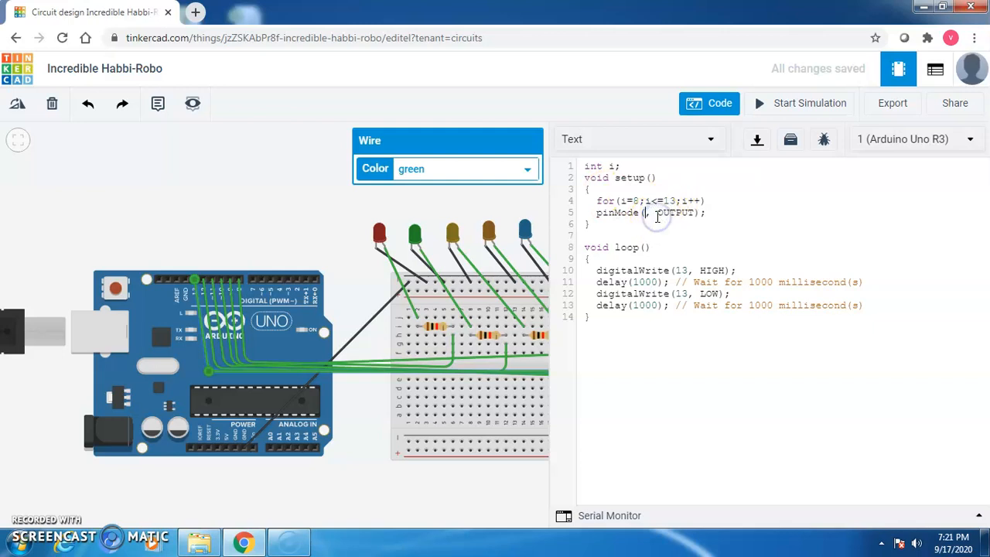
Replace the loop body with a for loop setting pins 8–13 HIGH, then delay(1000).
drag(594, 270, 881, 305)
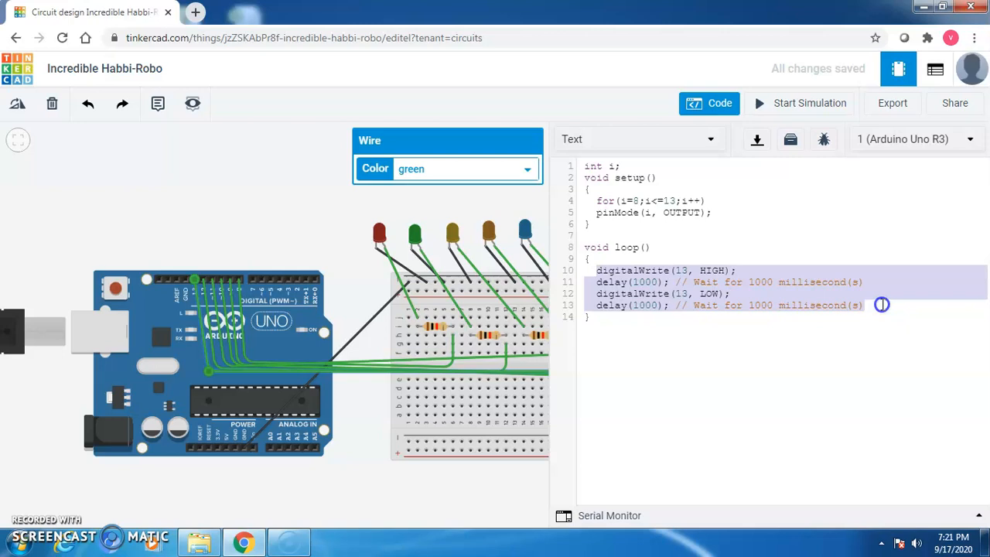
key(Return)
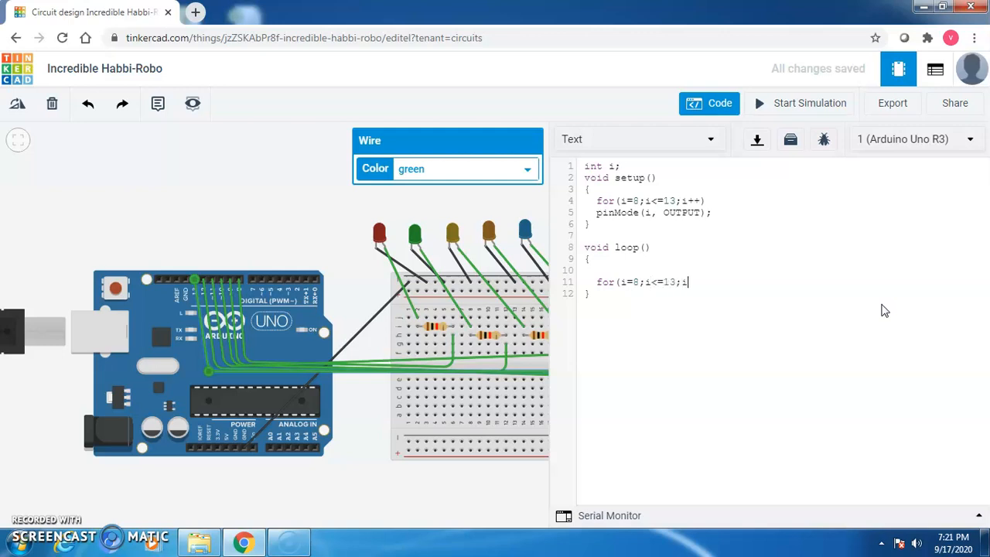
text(++)
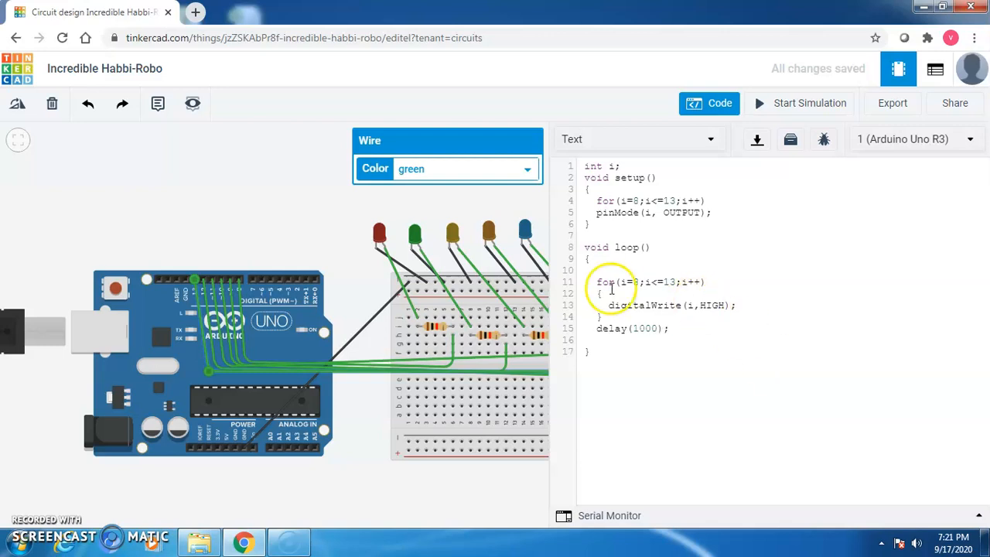
Duplicate the for loop and delay block, changing HIGH to LOW in the copy.
drag(596, 282, 680, 328)
key(ctrl+c)
click(616, 341)
key(ctrl+v)
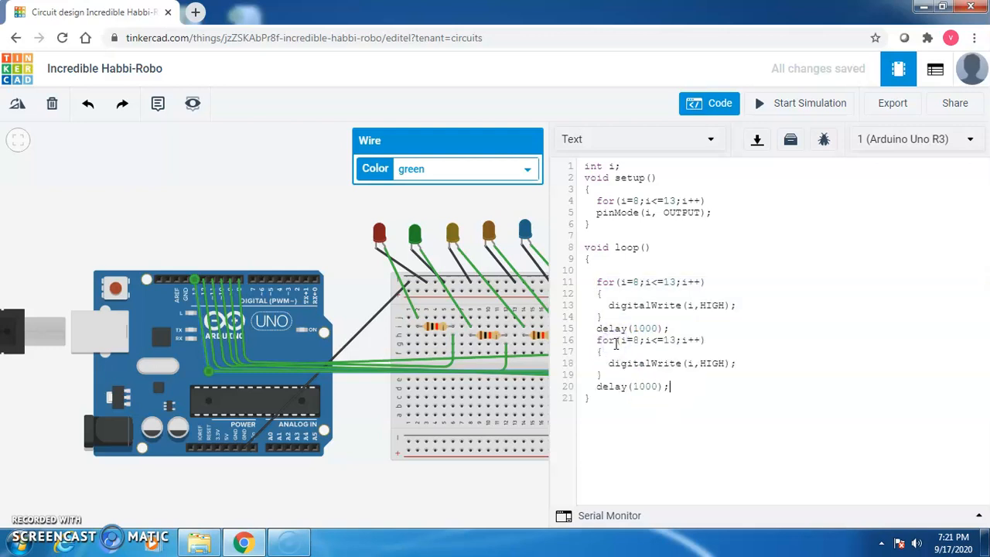
click(725, 362)
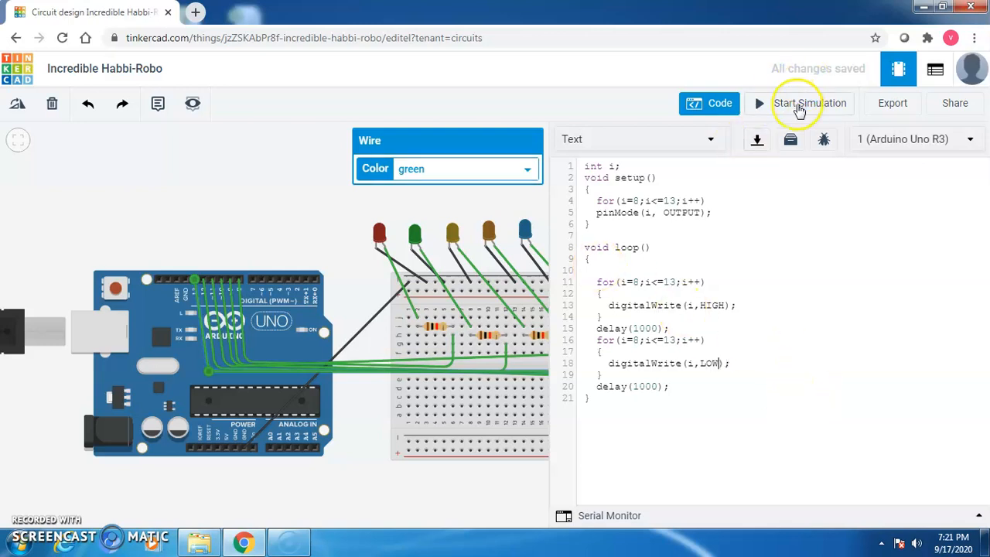
click(799, 105)
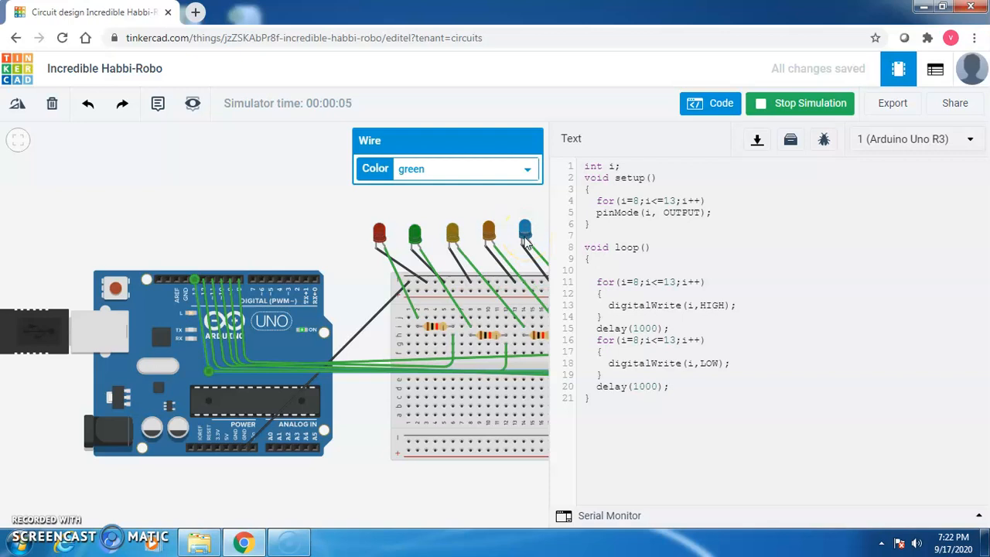
Watch the blue LED blink during simulation, then stop it and close the code panel.
click(544, 246)
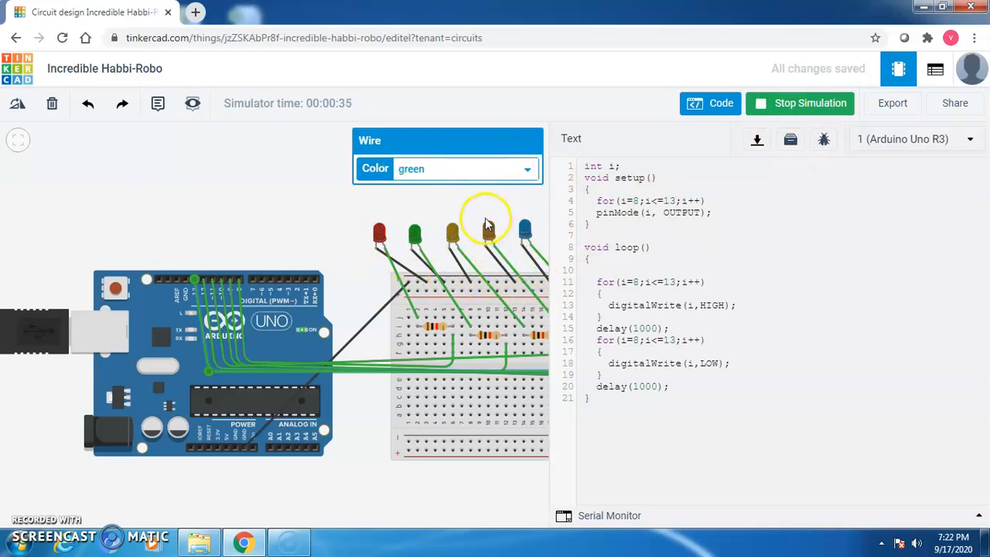
click(801, 111)
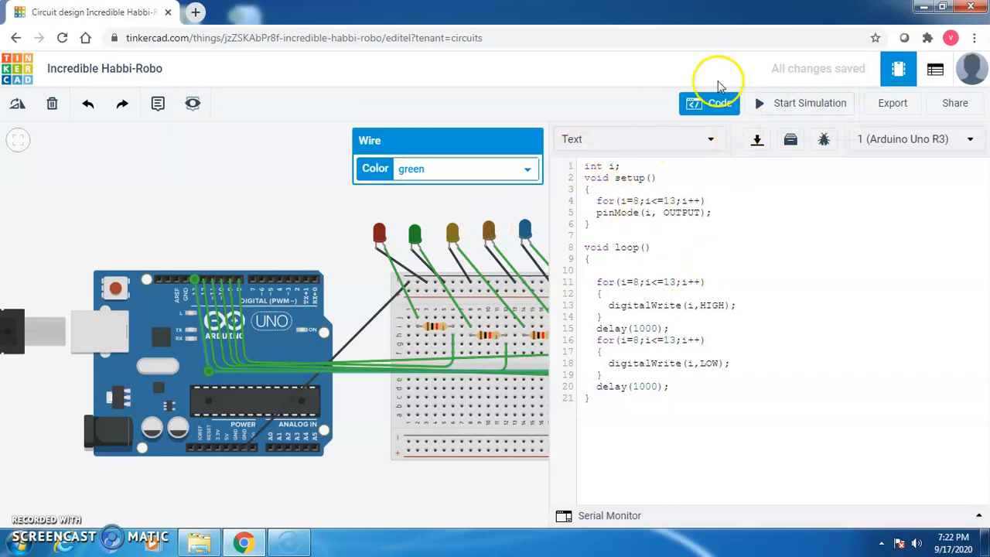
click(719, 104)
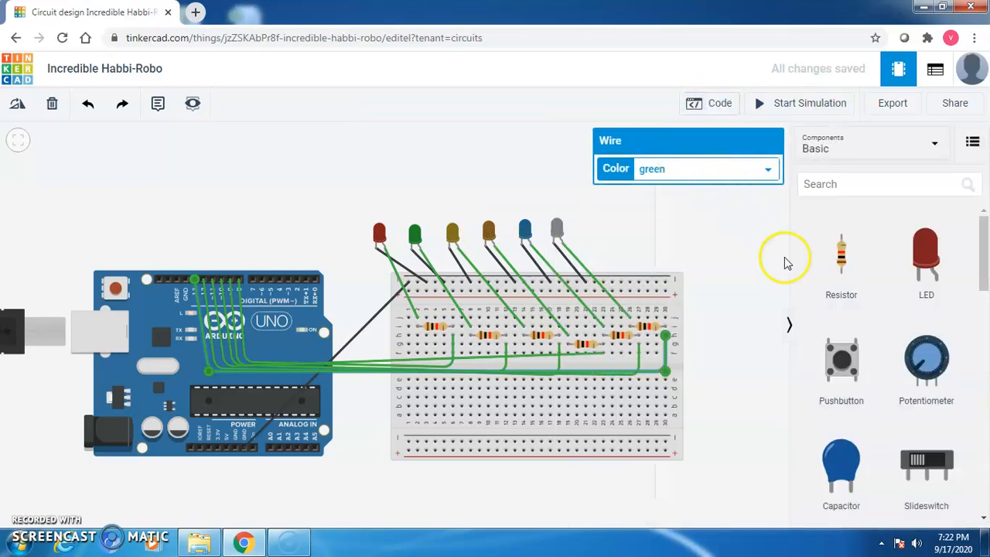